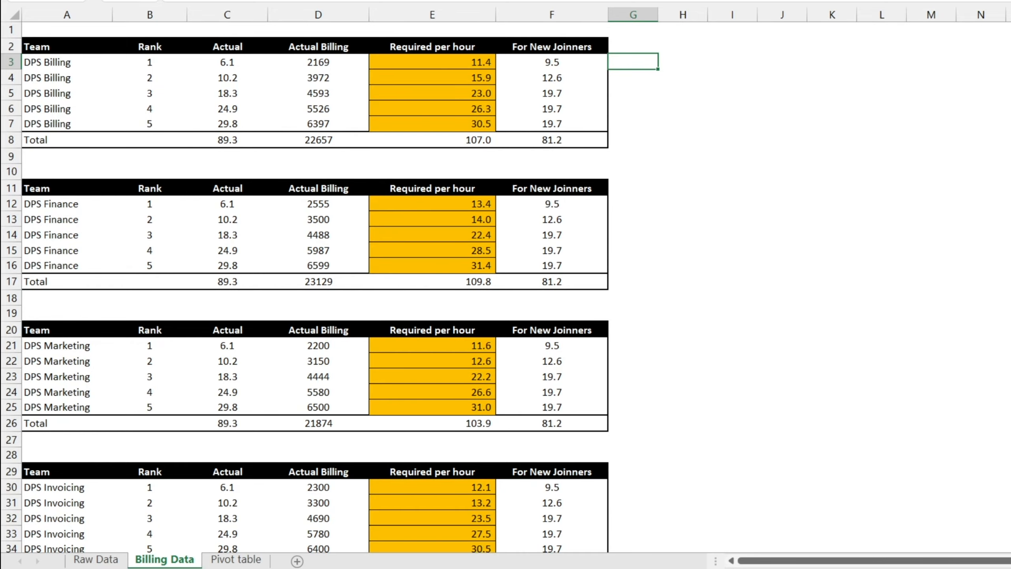
# Look over the contents of the Raw Data, Billing Data and Pivot table sheets
pyautogui.click(97, 560)
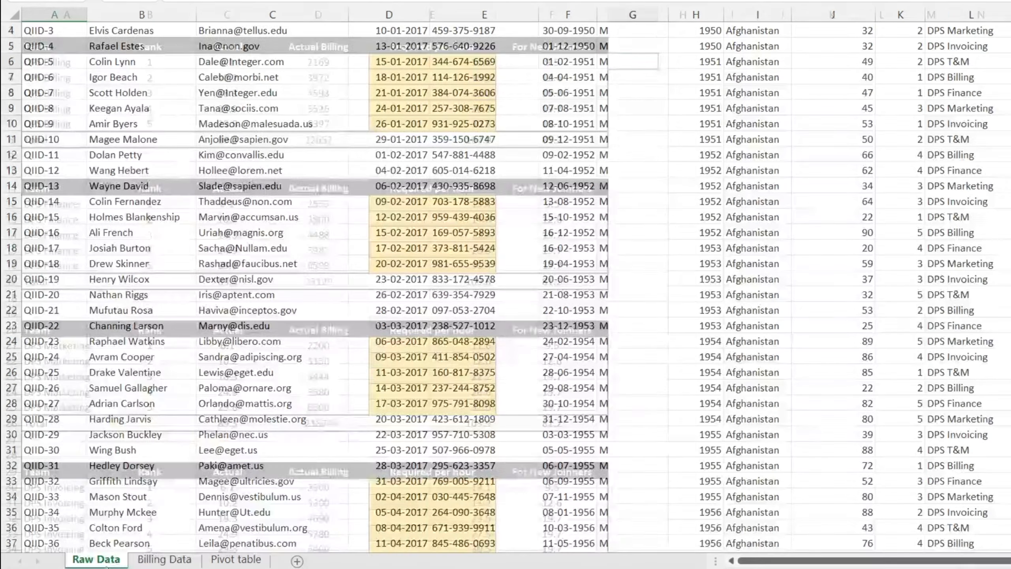
pyautogui.click(164, 560)
pyautogui.click(236, 560)
pyautogui.click(164, 559)
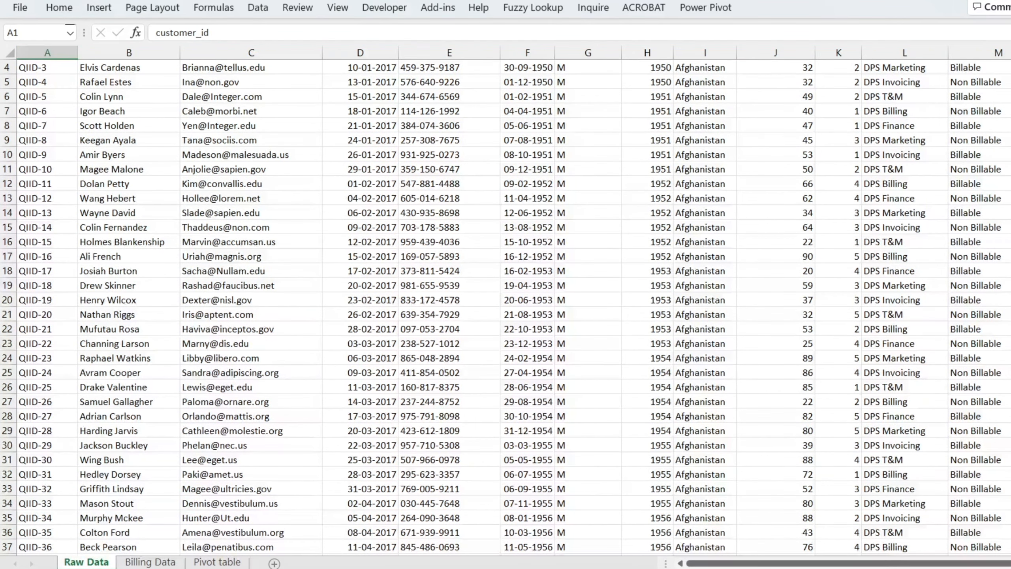
# Examine Team, Rank and Required per hour on the Billing Data sheet and the empty Required per hour column on the Pivot table sheet
pyautogui.click(150, 562)
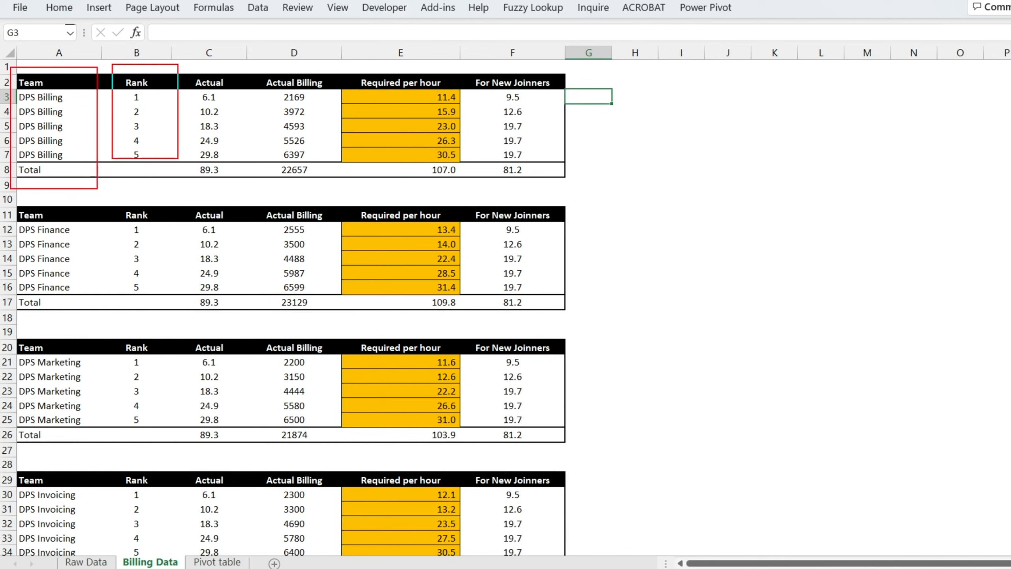
pyautogui.moveTo(359, 67)
pyautogui.mouseDown()
pyautogui.moveTo(461, 158)
pyautogui.moveTo(505, 179)
pyautogui.mouseUp()
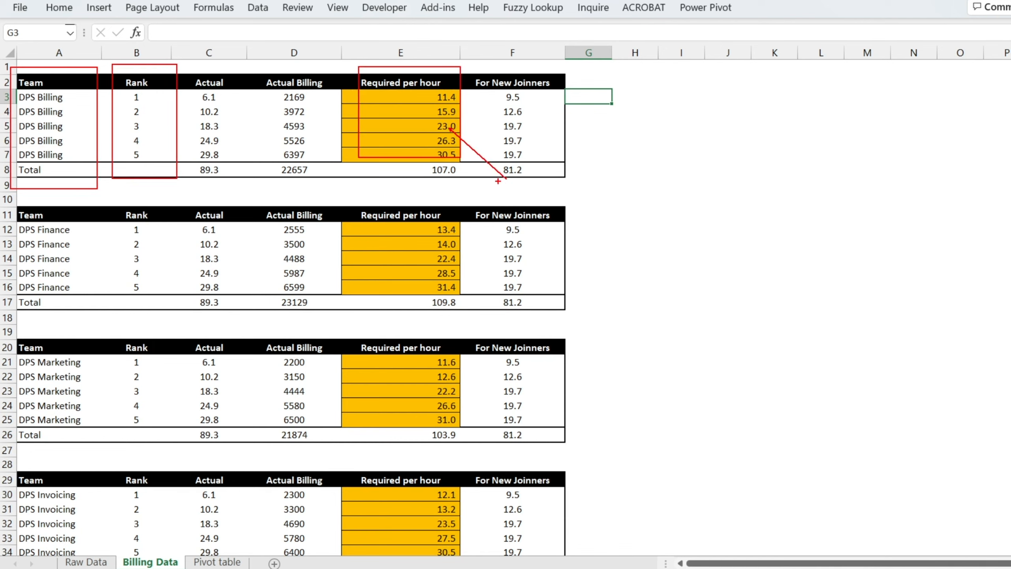
pyautogui.press('Escape')
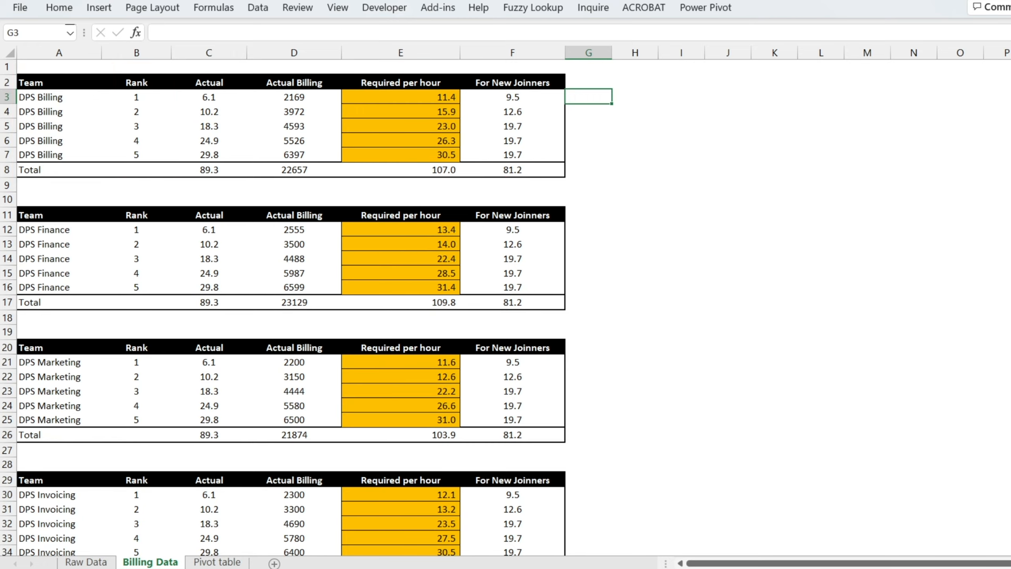
pyautogui.click(213, 564)
pyautogui.hotkey('ctrl', '2')
pyautogui.moveTo(595, 98); pyautogui.dragTo(737, 568)
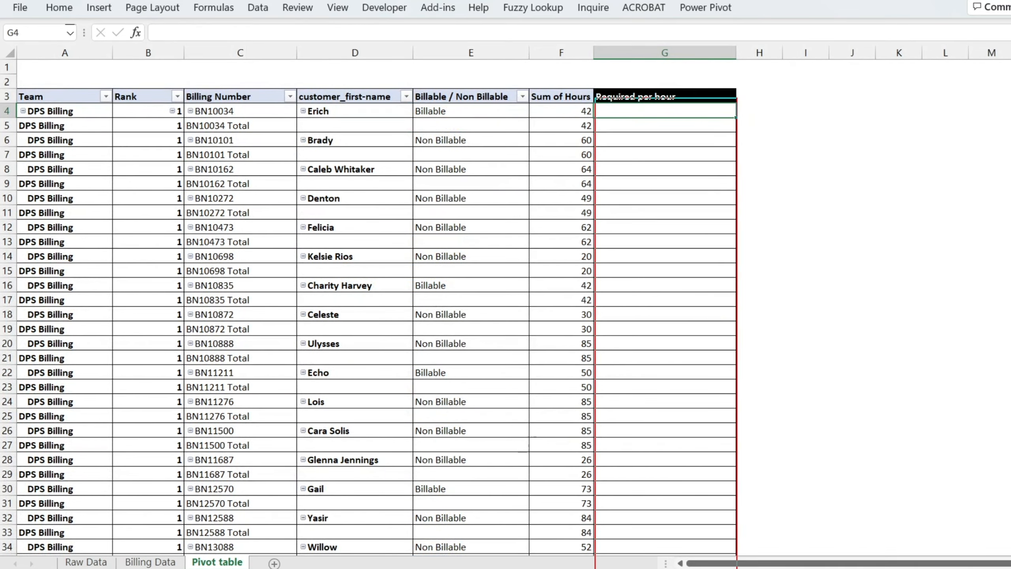
pyautogui.press('Escape')
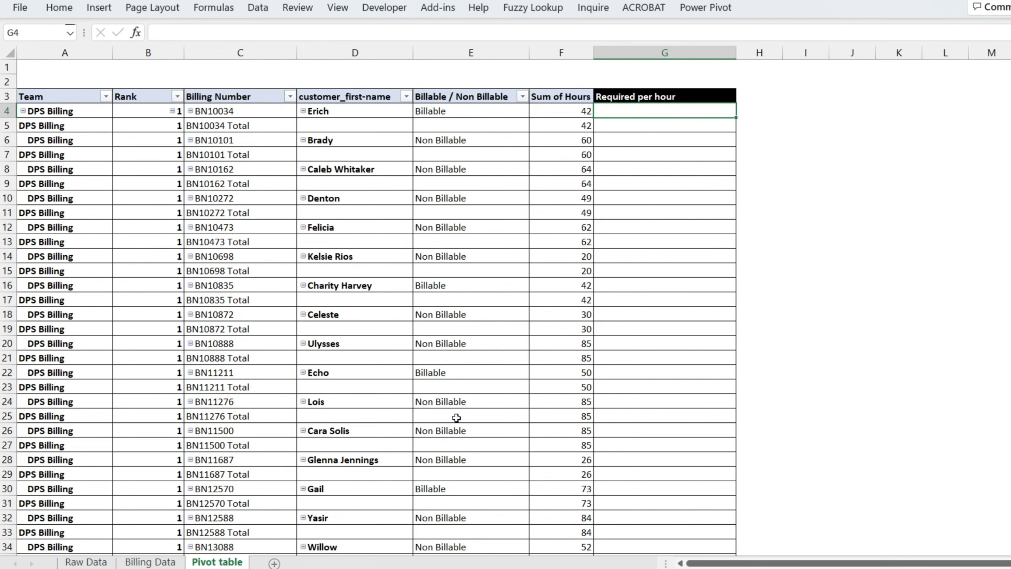
# Compare the Team and Rank columns on the Billing Data sheet with the matching columns on the Pivot table sheet
pyautogui.click(150, 561)
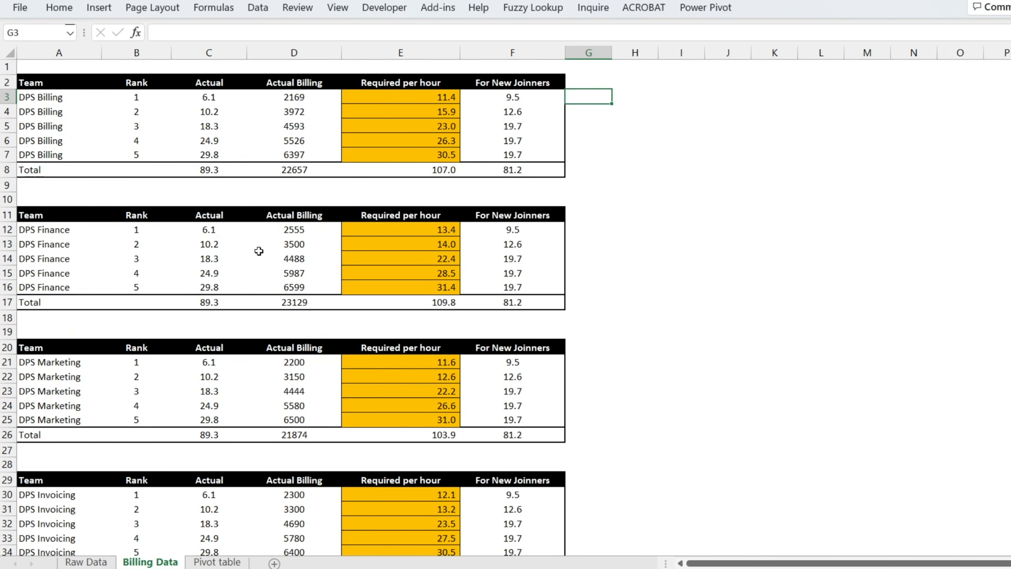
pyautogui.moveTo(17, 72)
pyautogui.mouseDown()
pyautogui.moveTo(29, 120)
pyautogui.moveTo(82, 178)
pyautogui.mouseUp()
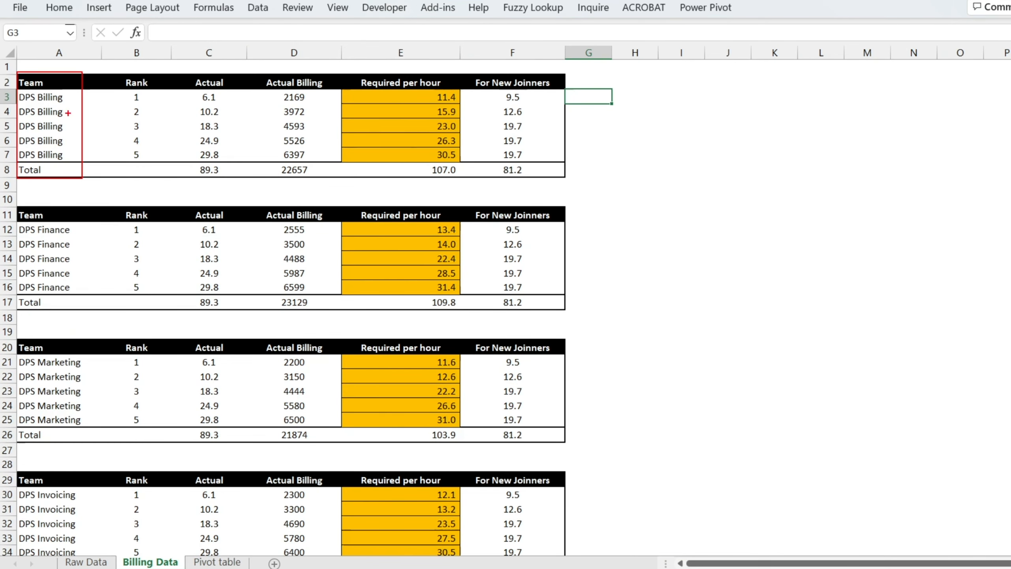
pyautogui.moveTo(69, 96); pyautogui.dragTo(118, 54)
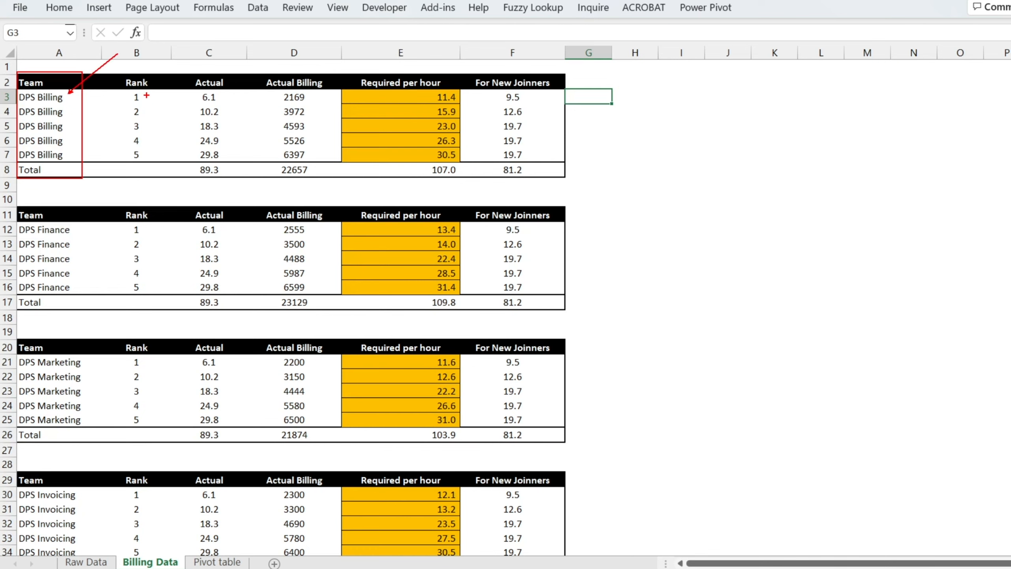
pyautogui.moveTo(146, 95); pyautogui.dragTo(170, 66)
pyautogui.moveTo(462, 93); pyautogui.dragTo(492, 66)
pyautogui.click(217, 561)
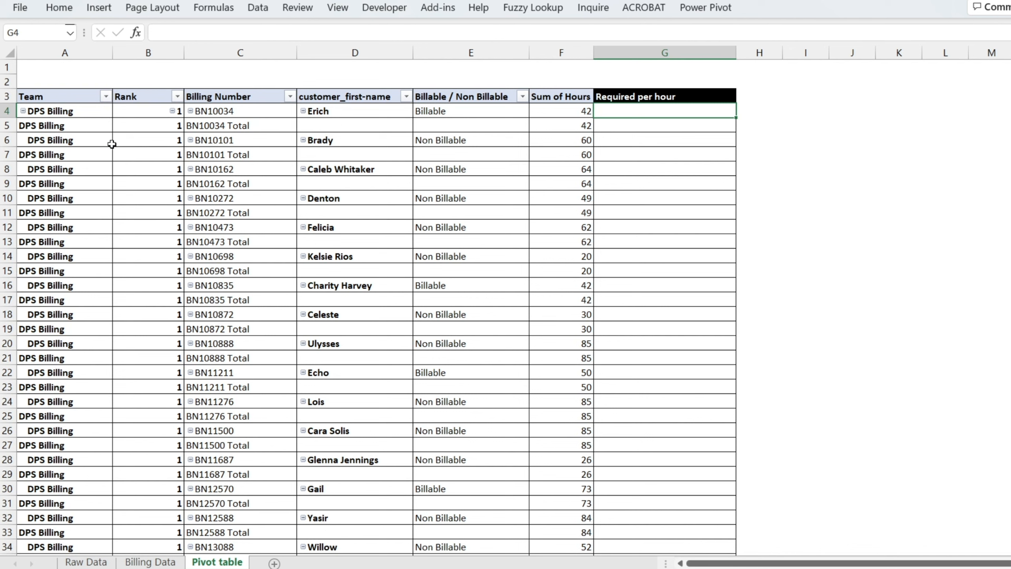
pyautogui.moveTo(15, 67); pyautogui.dragTo(102, 442)
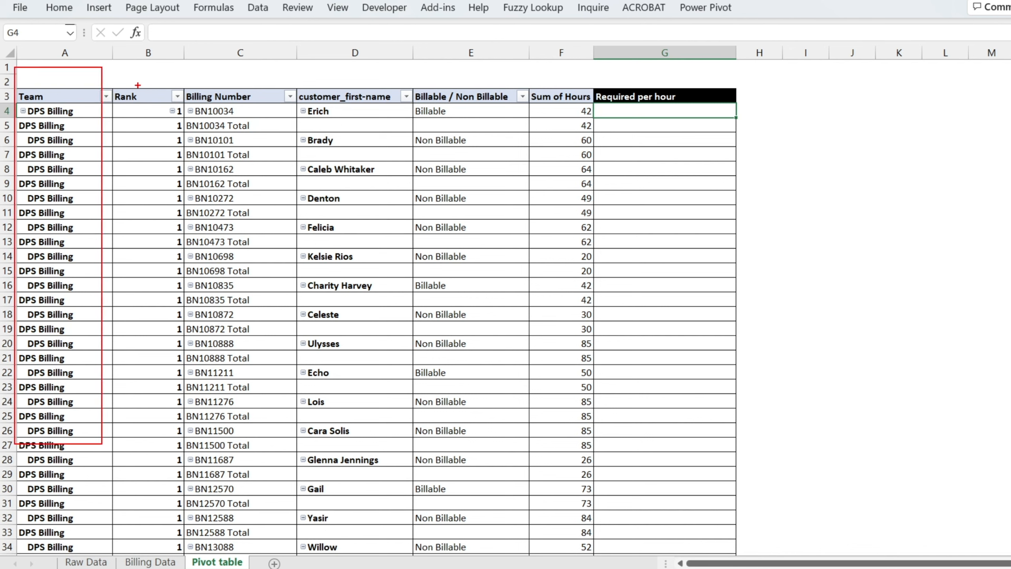
pyautogui.moveTo(140, 75)
pyautogui.mouseDown()
pyautogui.moveTo(110, 146)
pyautogui.moveTo(163, 381)
pyautogui.moveTo(185, 396)
pyautogui.mouseUp()
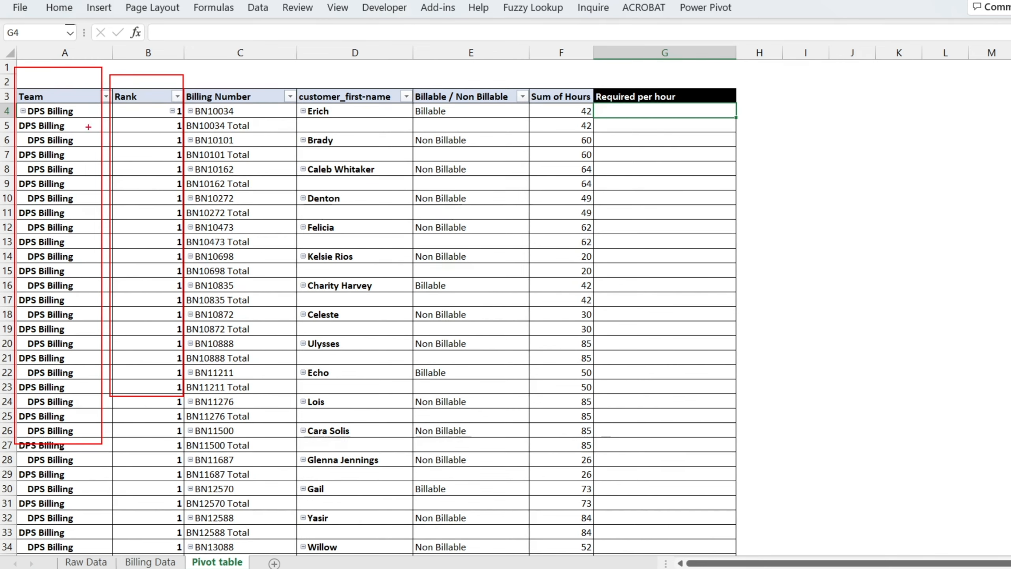
pyautogui.moveTo(156, 13); pyautogui.dragTo(68, 105)
pyautogui.moveTo(177, 106); pyautogui.dragTo(235, 61)
pyautogui.press('Escape')
# Check the Billing Data rates by Team and Rank against the Billing Number total rows on the Pivot table sheet
pyautogui.click(151, 562)
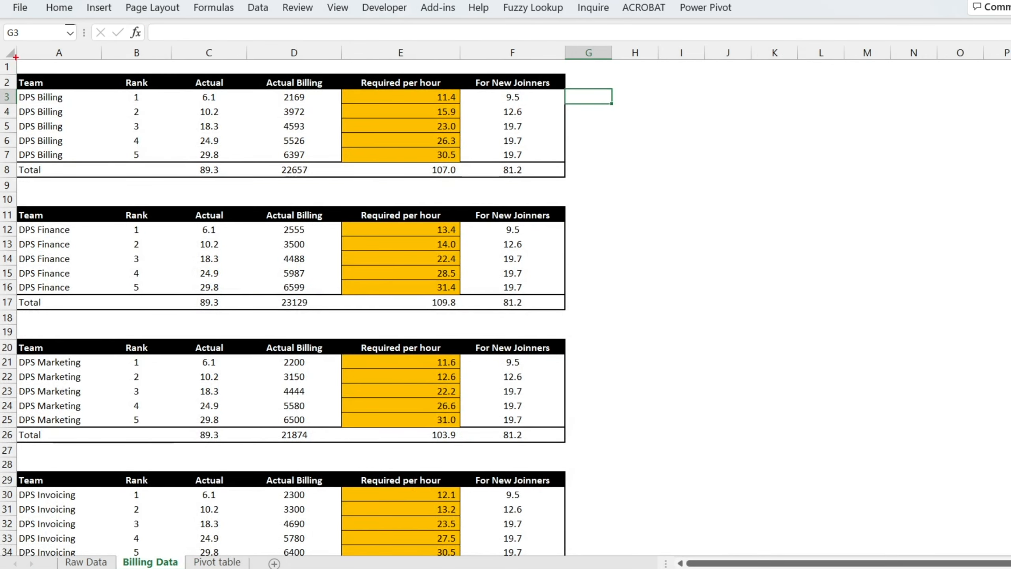
pyautogui.moveTo(16, 57)
pyautogui.mouseDown()
pyautogui.moveTo(146, 498)
pyautogui.moveTo(145, 568)
pyautogui.mouseUp()
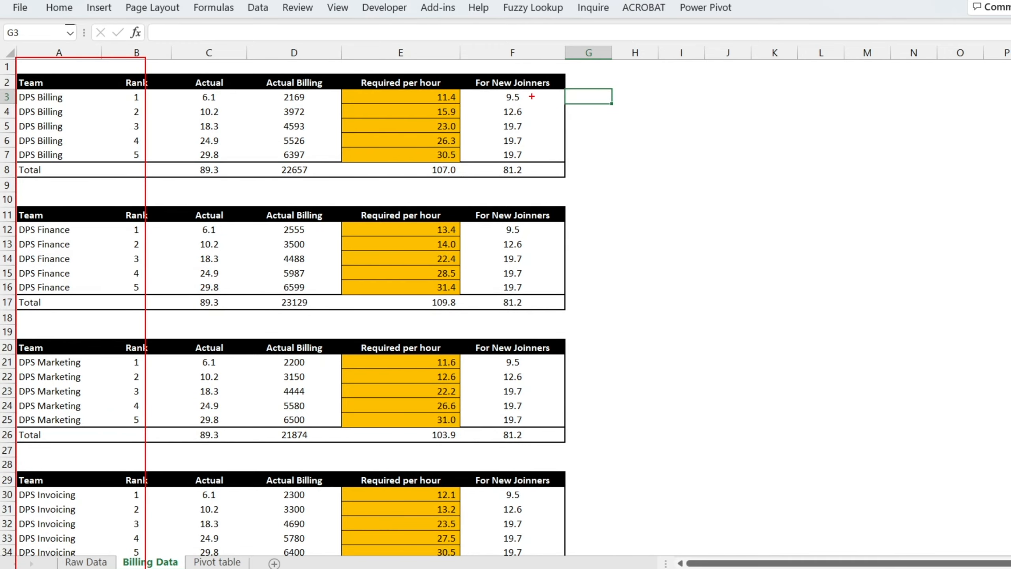
pyautogui.moveTo(347, 56)
pyautogui.mouseDown()
pyautogui.moveTo(471, 441)
pyautogui.moveTo(472, 505)
pyautogui.mouseUp()
pyautogui.press('Escape')
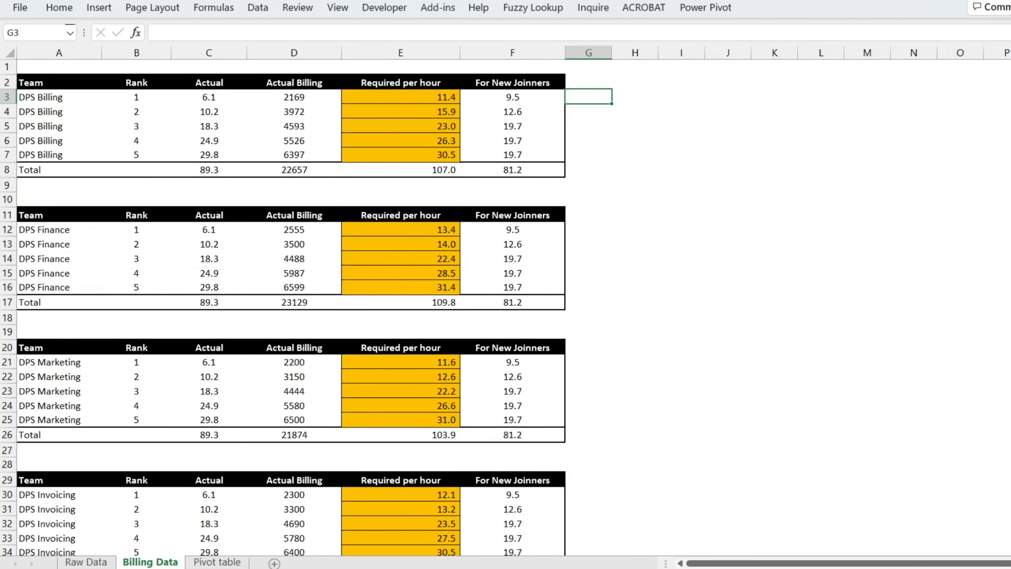
pyautogui.click(226, 561)
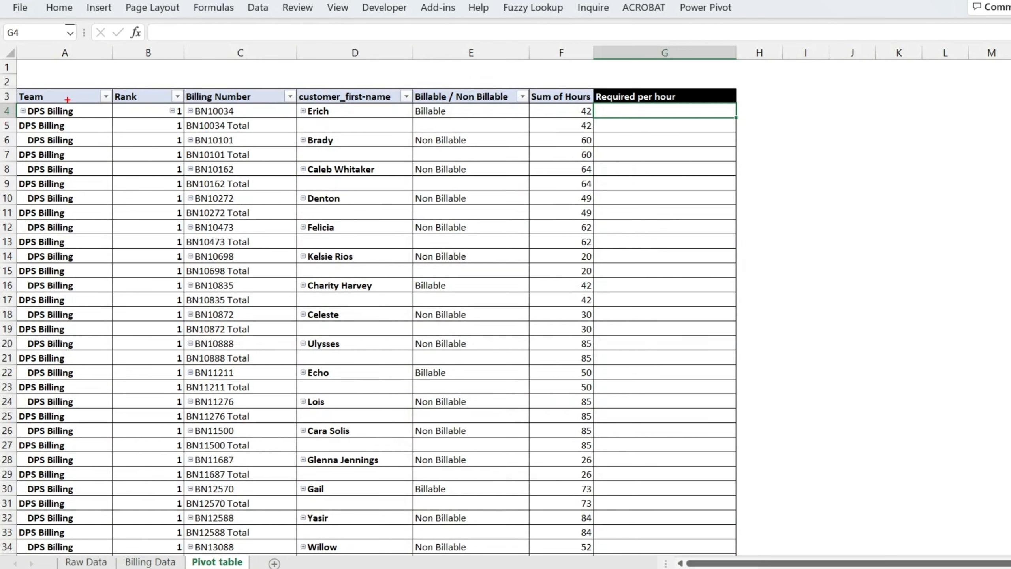
pyautogui.moveTo(67, 99); pyautogui.dragTo(169, 15)
pyautogui.moveTo(158, 95); pyautogui.dragTo(199, 33)
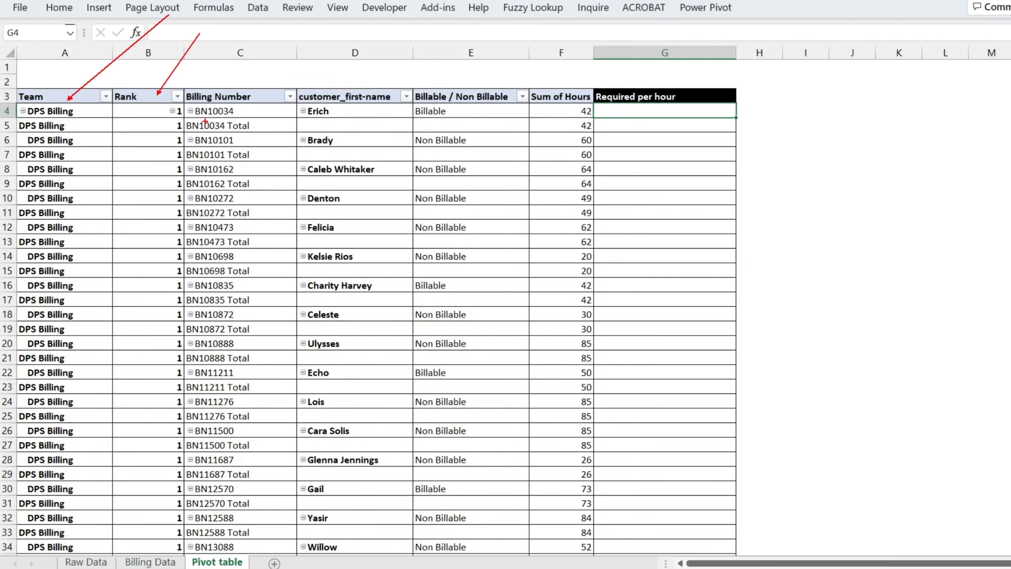
pyautogui.moveTo(178, 104)
pyautogui.mouseDown()
pyautogui.moveTo(279, 143)
pyautogui.moveTo(299, 374)
pyautogui.mouseUp()
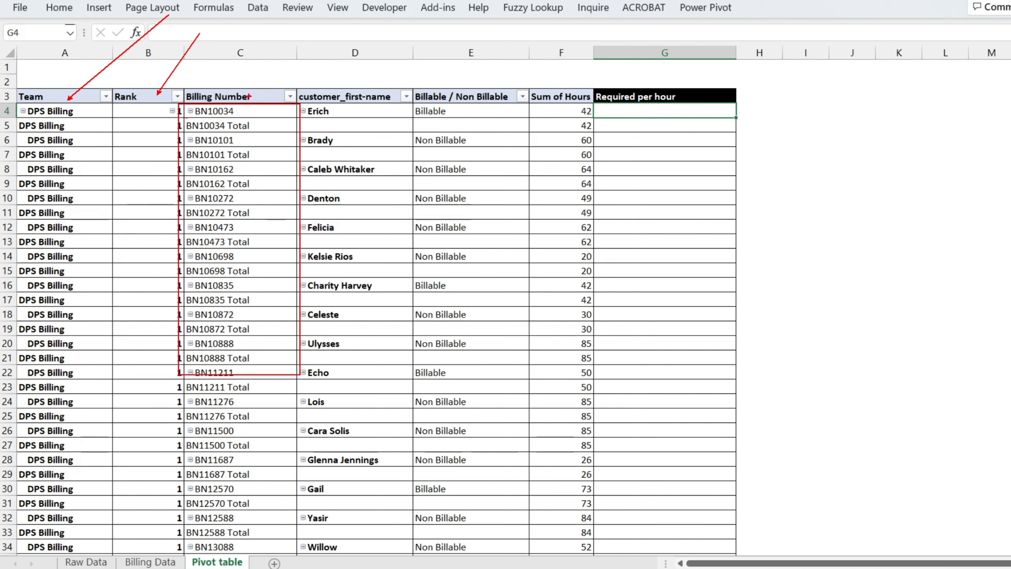
pyautogui.moveTo(226, 115)
pyautogui.mouseDown()
pyautogui.moveTo(258, 141)
pyautogui.moveTo(246, 126)
pyautogui.mouseUp()
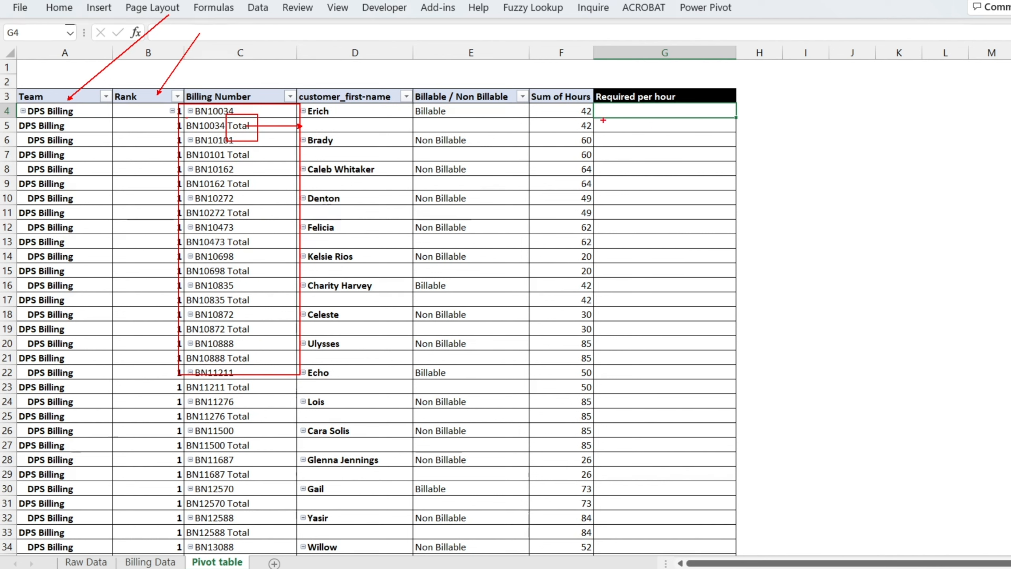
pyautogui.moveTo(599, 120)
pyautogui.mouseDown()
pyautogui.moveTo(716, 138)
pyautogui.moveTo(793, 190)
pyautogui.mouseUp()
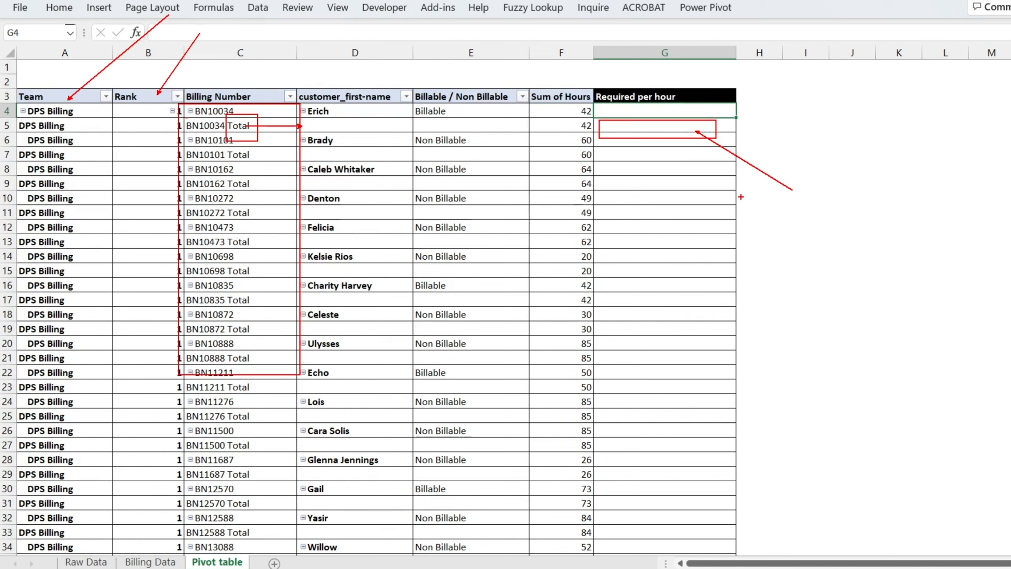
pyautogui.press('Escape')
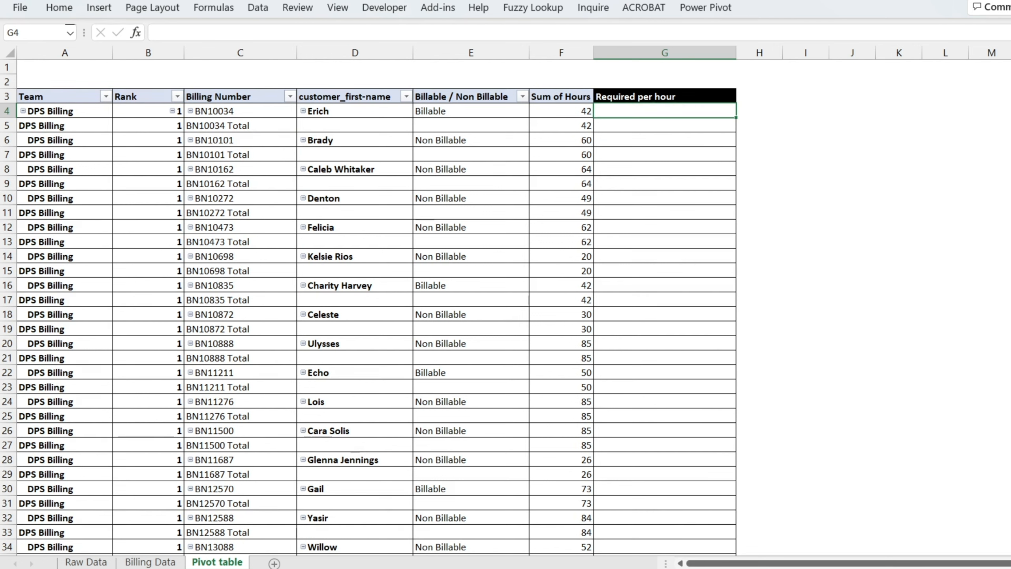
# Review Team and Rank as the two lookup criteria shared by the Pivot table and Billing Data sheets
pyautogui.moveTo(18, 86); pyautogui.dragTo(101, 315)
pyautogui.moveTo(121, 81); pyautogui.dragTo(200, 288)
pyautogui.press('Escape')
pyautogui.click(150, 562)
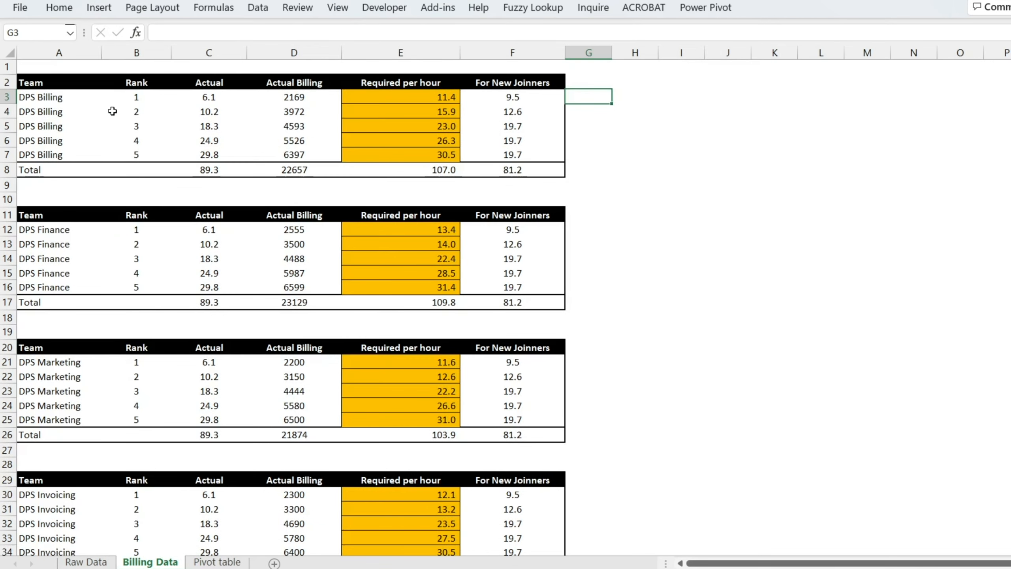
pyautogui.moveTo(1, 74); pyautogui.dragTo(81, 270)
pyautogui.moveTo(122, 76); pyautogui.dragTo(164, 192)
pyautogui.press('Escape')
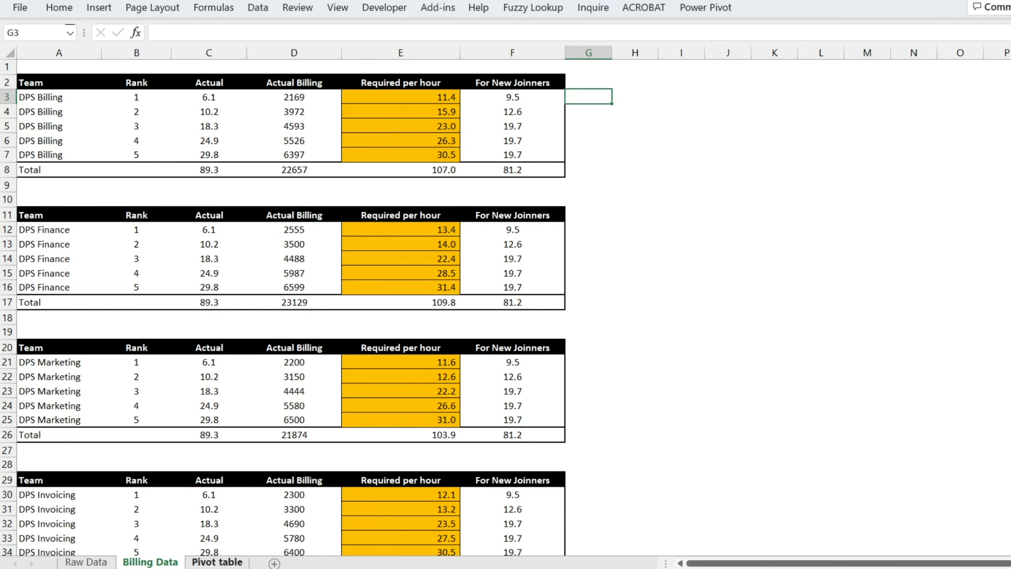
pyautogui.click(216, 562)
pyautogui.write('=')
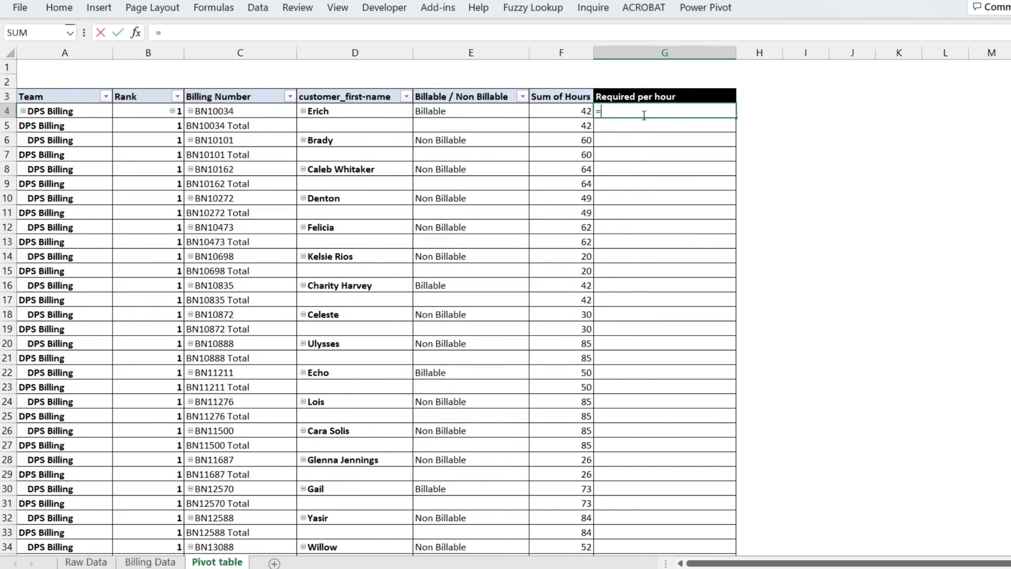
pyautogui.write('IF(')
pyautogui.click(85, 110)
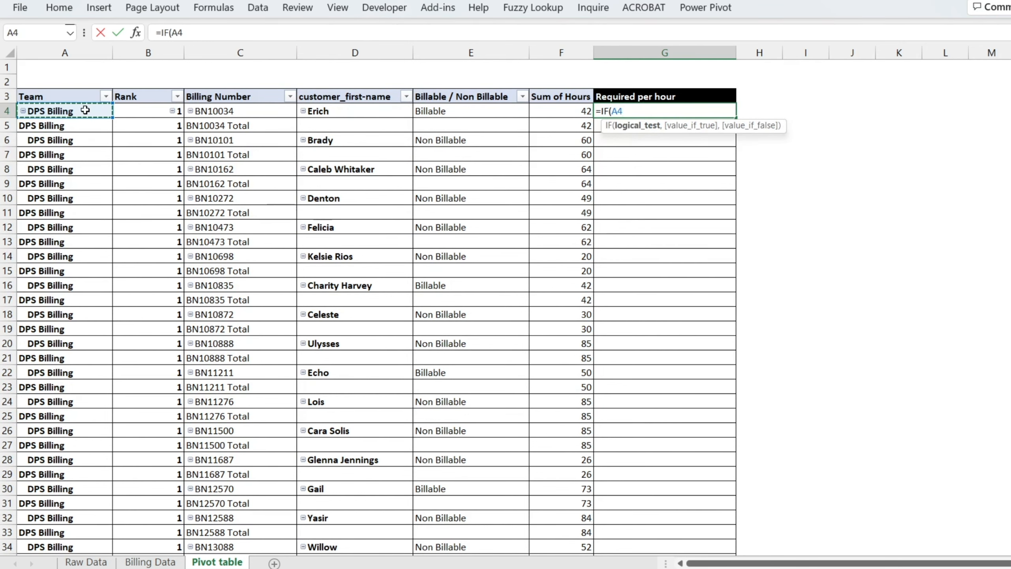
pyautogui.write('=')
pyautogui.click(150, 562)
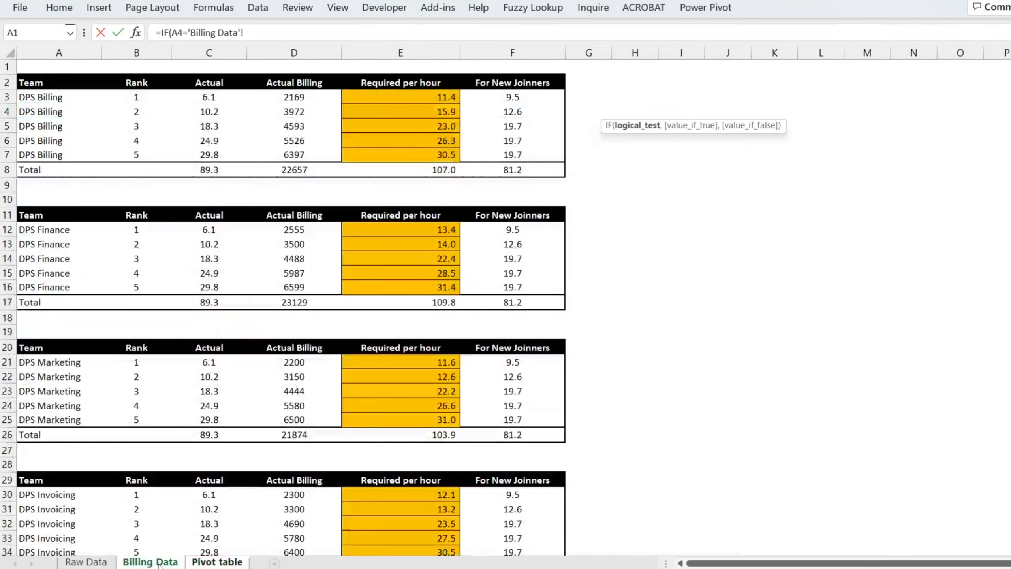
pyautogui.click(39, 98)
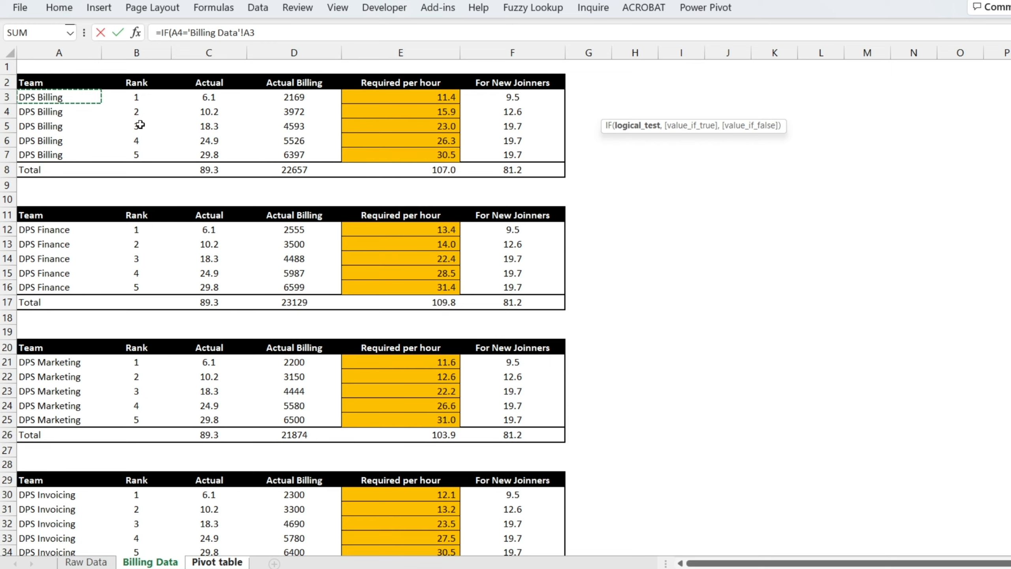
pyautogui.press('Escape')
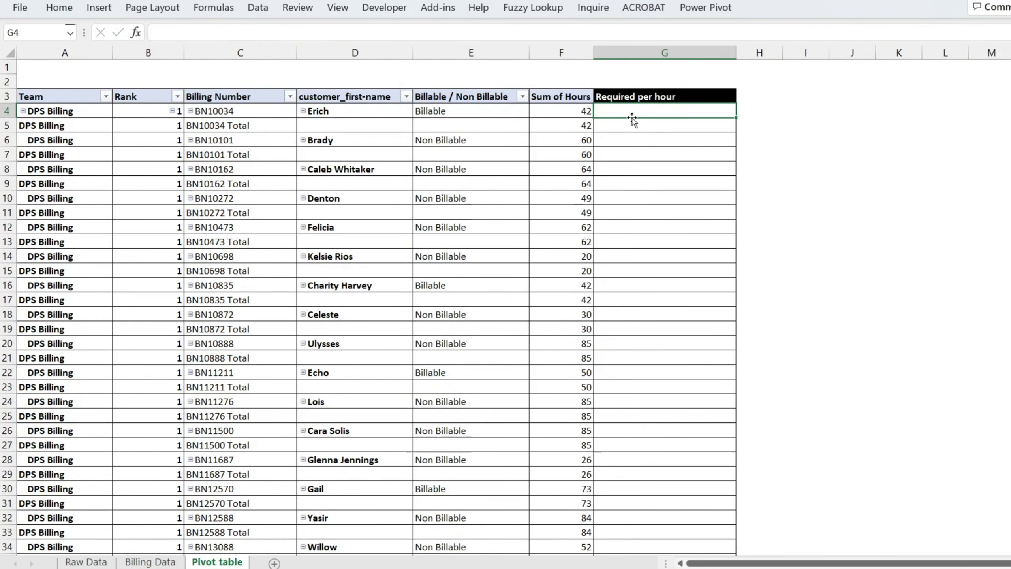
# Join the first DPS Billing row's Team and Rank in cell G3 of the Billing Data sheet with =CONCAT(A3,B3)
pyautogui.click(151, 562)
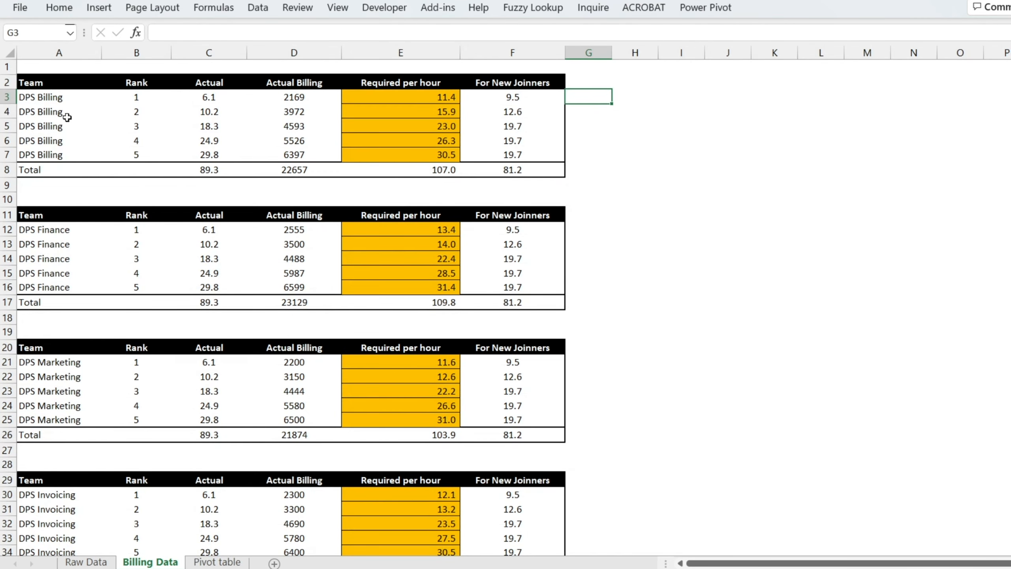
pyautogui.moveTo(19, 89)
pyautogui.mouseDown()
pyautogui.moveTo(149, 157)
pyautogui.moveTo(152, 170)
pyautogui.mouseUp()
pyautogui.press('Escape')
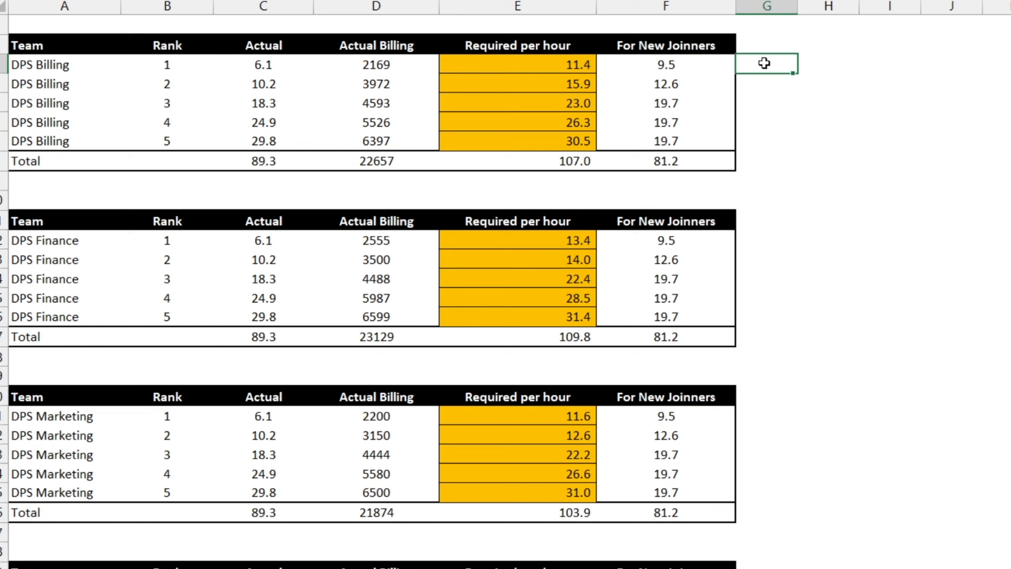
pyautogui.write('=')
pyautogui.write('con')
pyautogui.press('Tab')
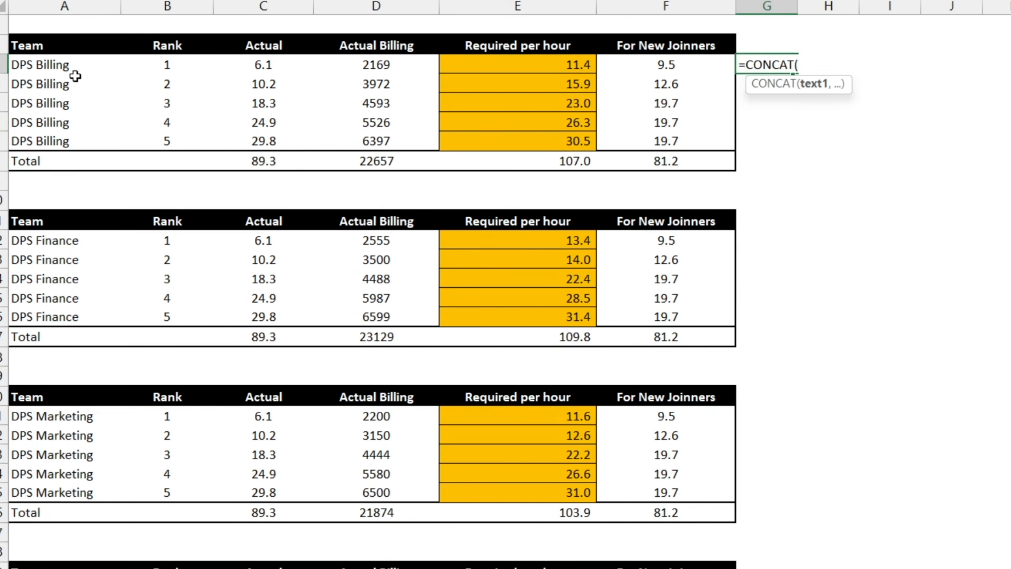
pyautogui.click(48, 66)
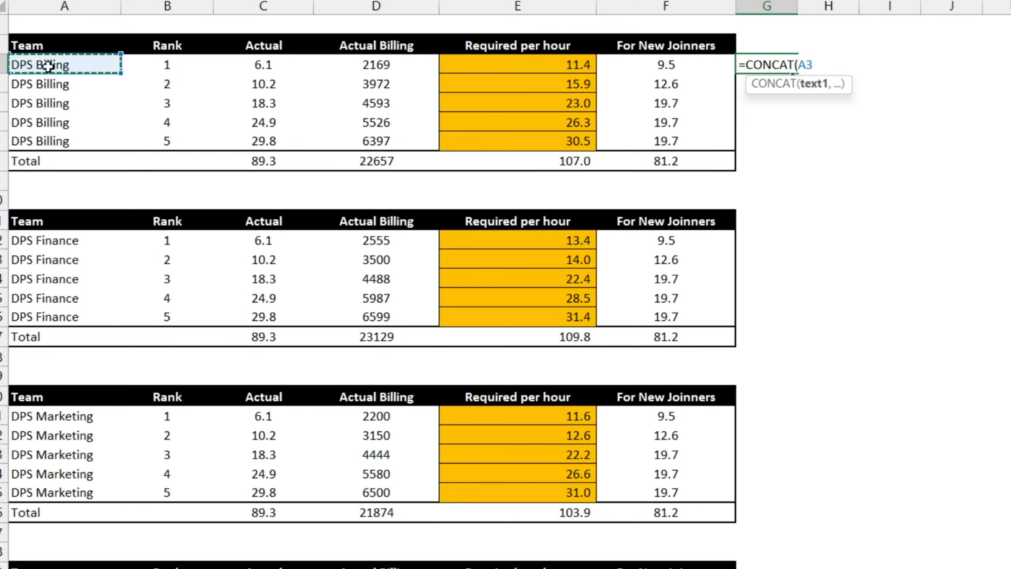
pyautogui.write(',')
pyautogui.click(170, 64)
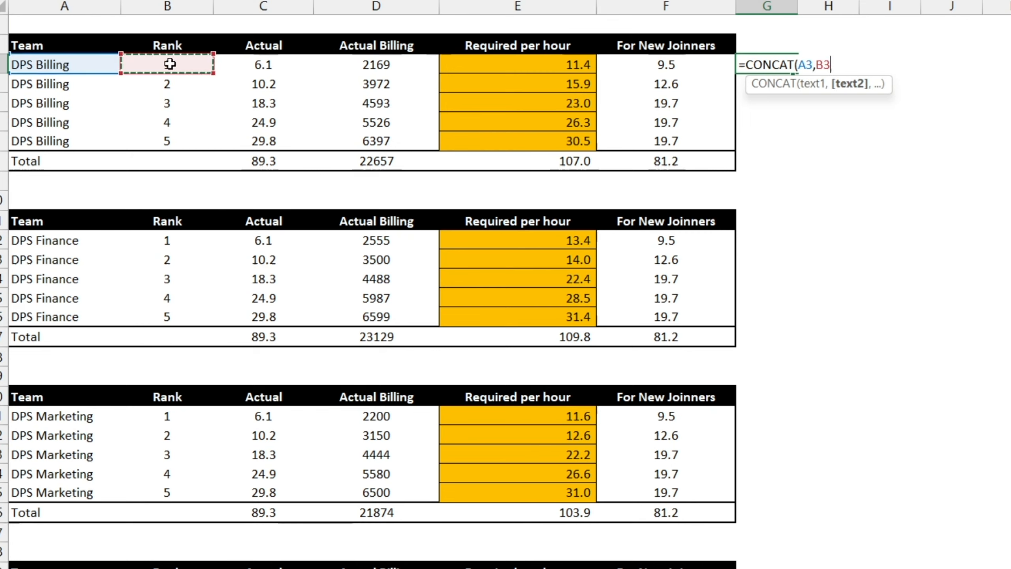
pyautogui.write(')')
pyautogui.press('Return')
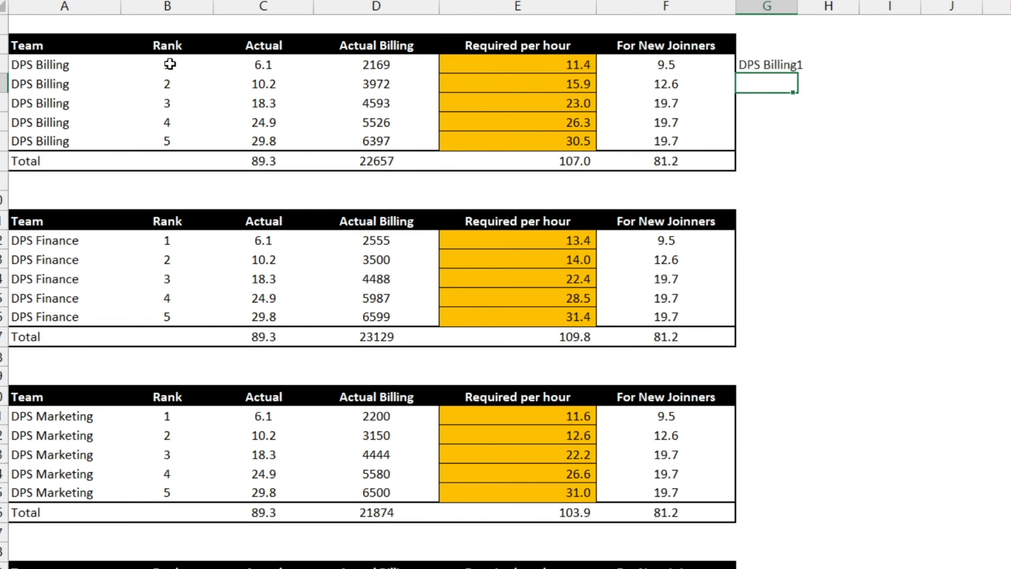
# Fill the CONCAT key formula from G3 down column G alongside every team table on the Billing Data sheet
pyautogui.press('Up')
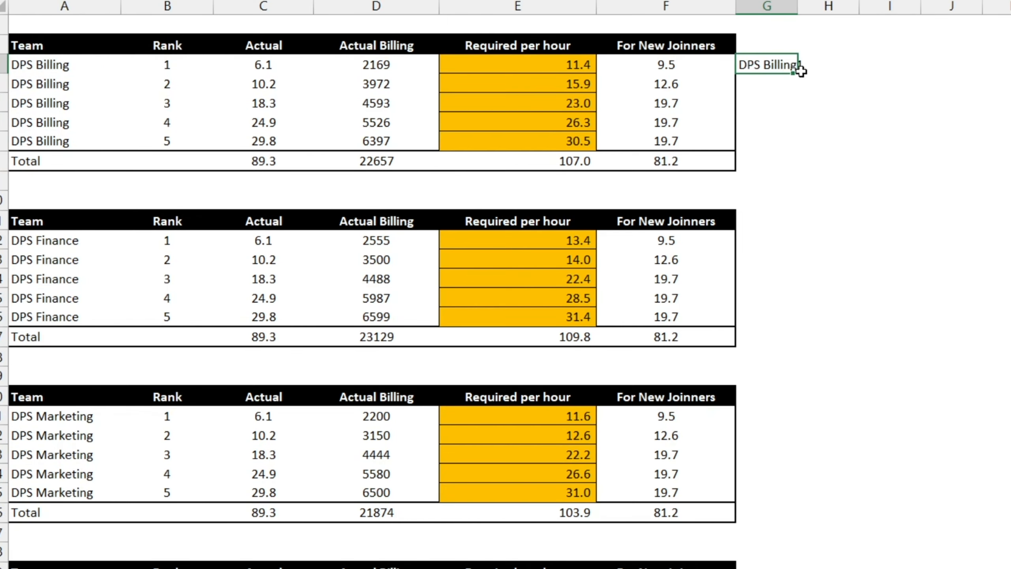
pyautogui.moveTo(795, 71); pyautogui.dragTo(796, 563)
pyautogui.click(757, 186)
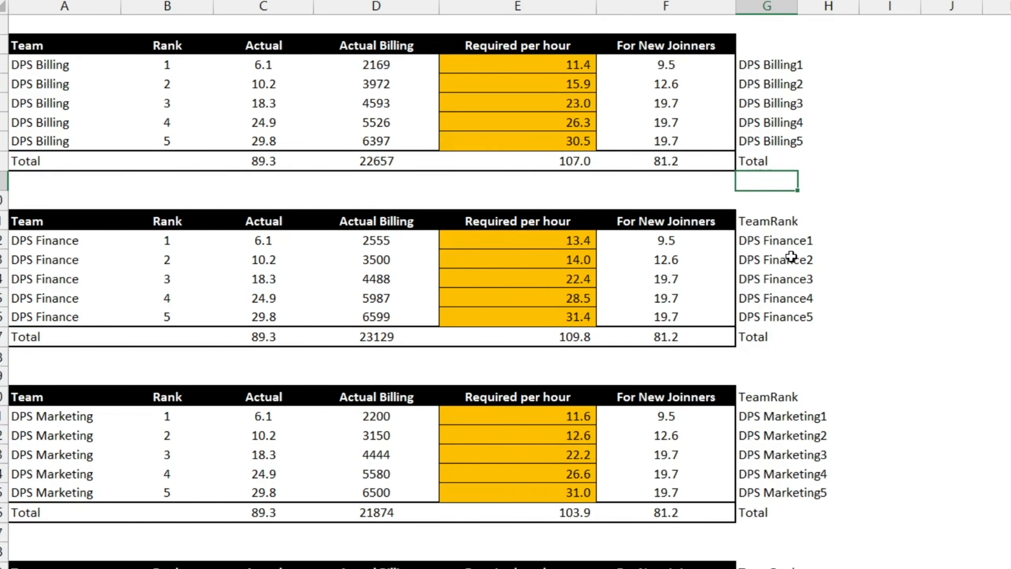
pyautogui.click(58, 177)
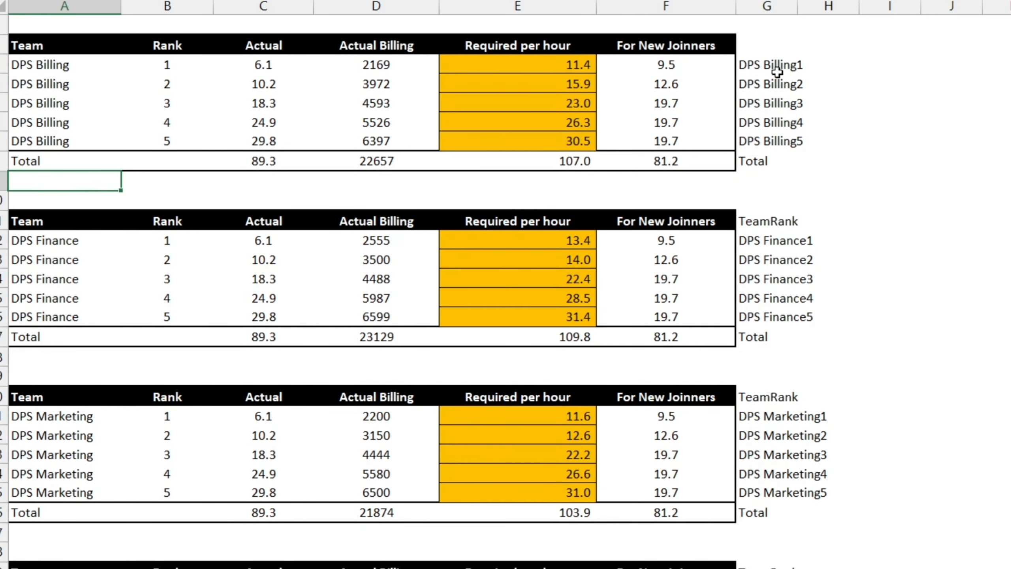
pyautogui.moveTo(777, 72); pyautogui.dragTo(766, 562)
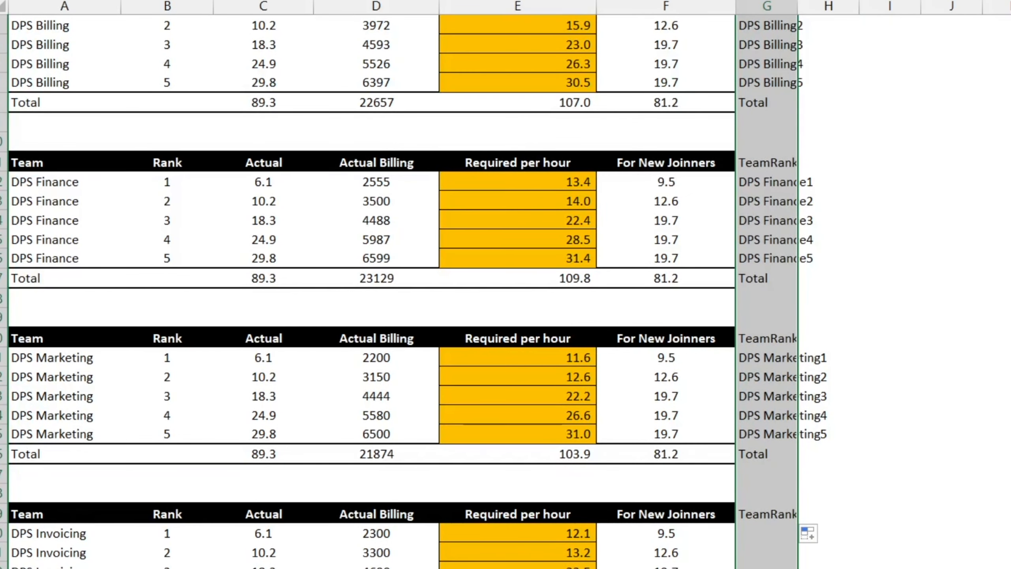
pyautogui.hotkey('ctrl', 'd')
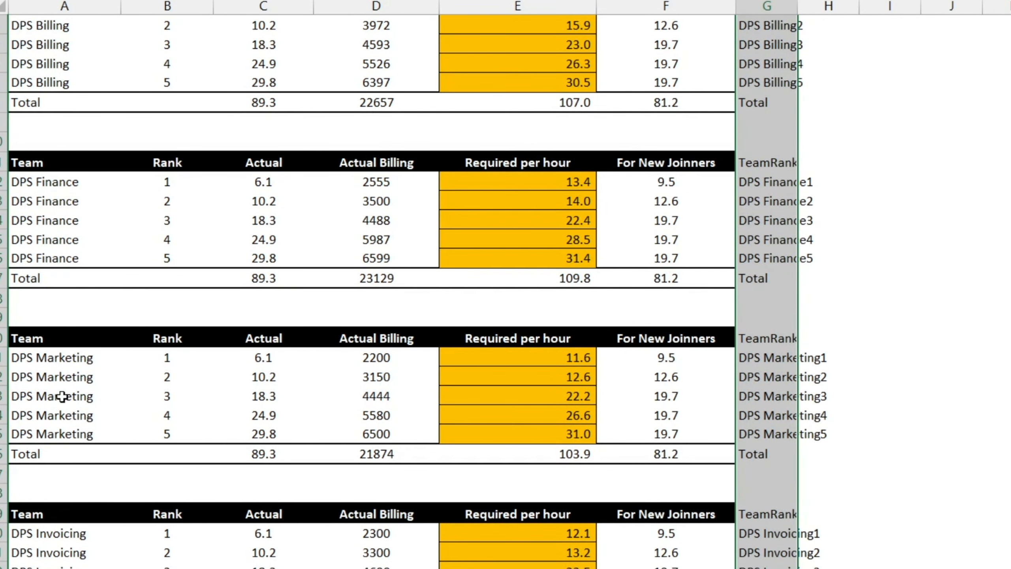
# Review the DPS Marketing rank 1 row's Team, Rank and Required per hour values as a lookup example
pyautogui.click(43, 361)
pyautogui.moveTo(4, 352); pyautogui.dragTo(106, 374)
pyautogui.moveTo(159, 346); pyautogui.dragTo(171, 367)
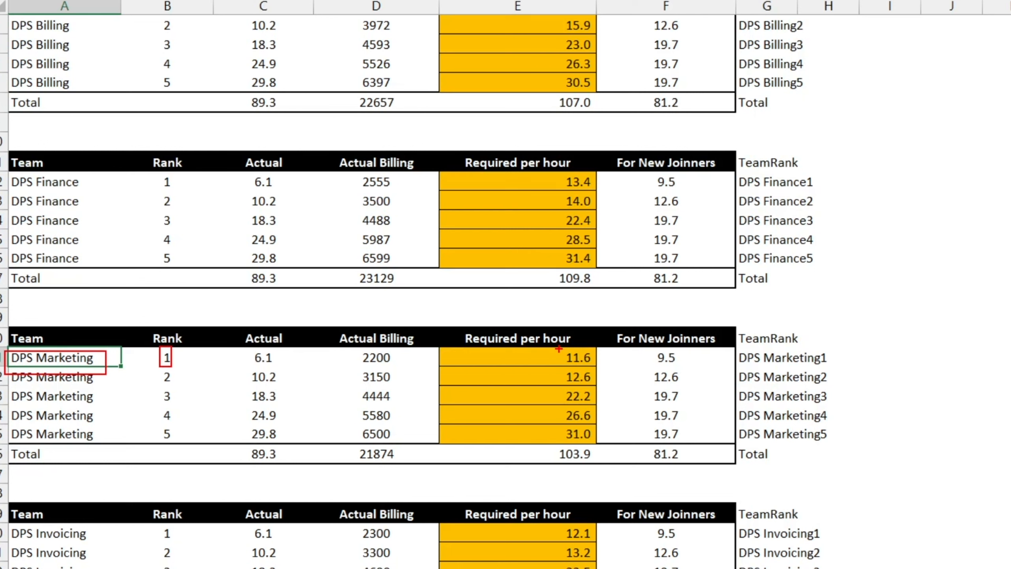
pyautogui.moveTo(558, 348); pyautogui.dragTo(601, 370)
pyautogui.press('Escape')
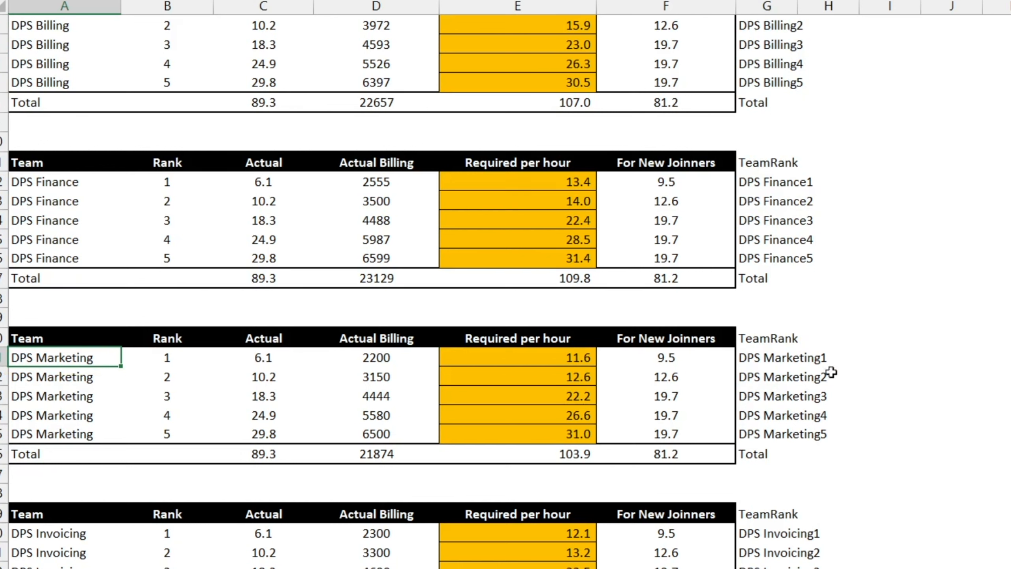
# Hide the key text in column G of the Billing Data sheet by setting its font colour to white
pyautogui.scroll(1, 792, 370)
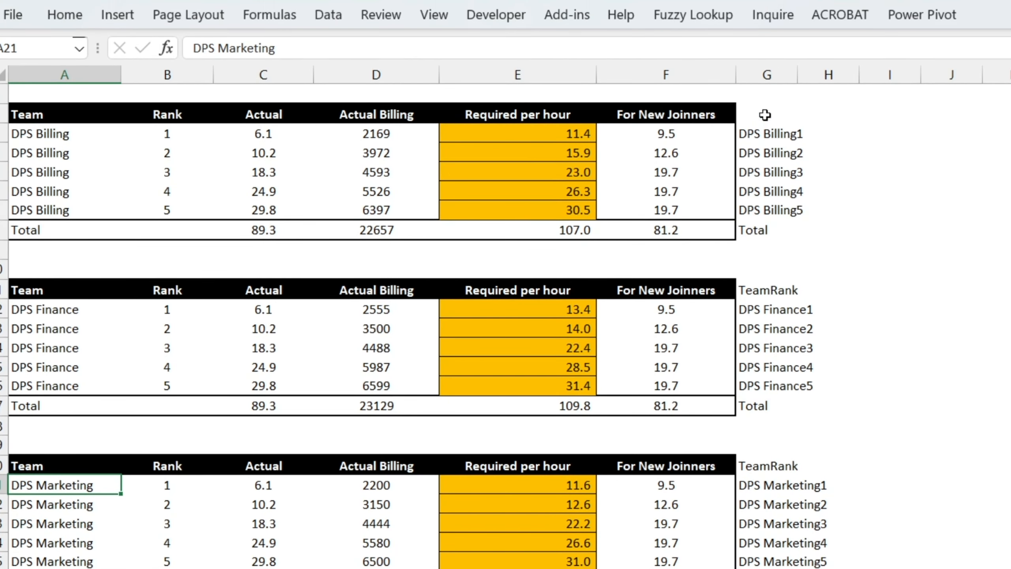
pyautogui.click(767, 75)
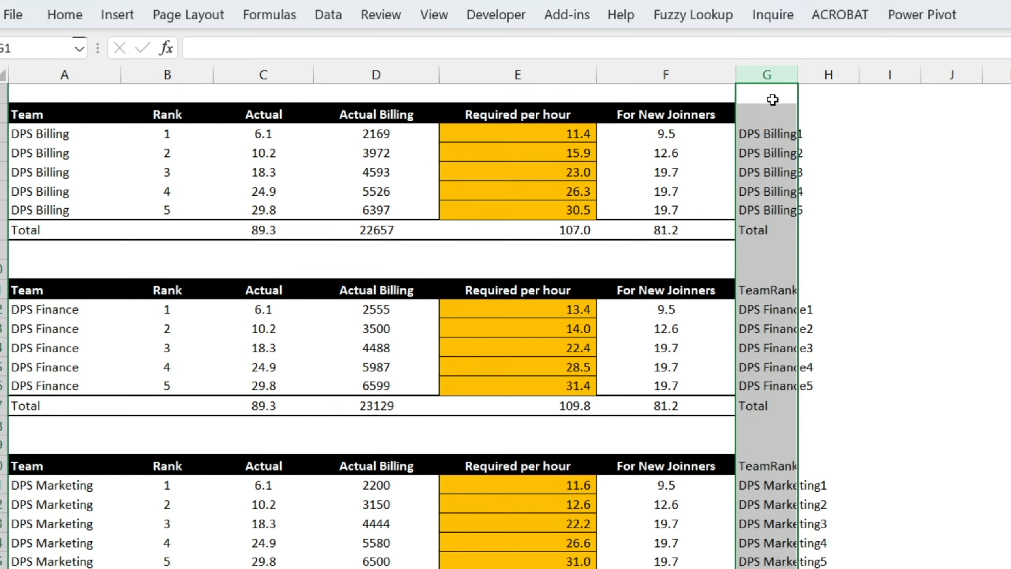
pyautogui.click(64, 14)
pyautogui.click(349, 82)
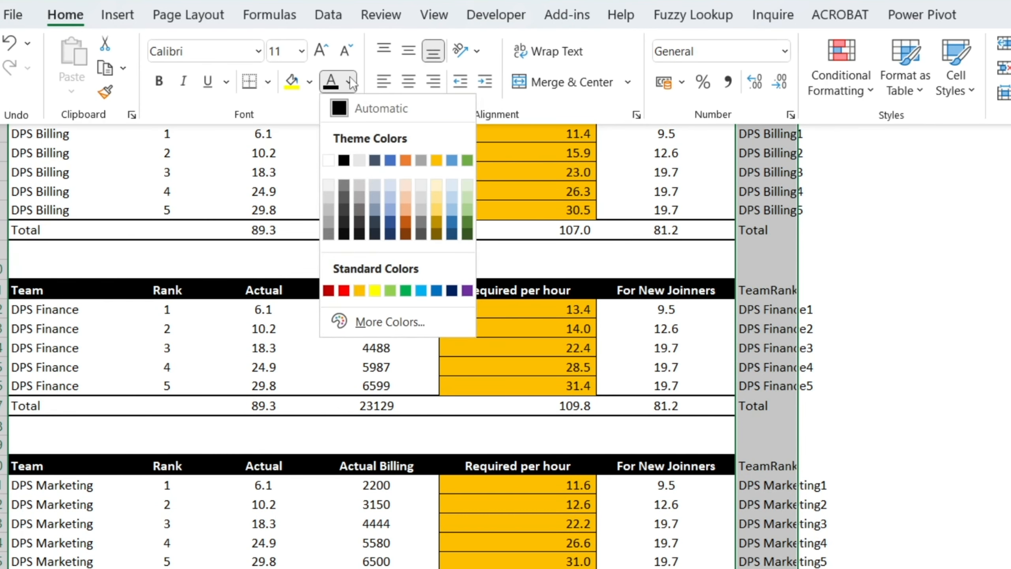
pyautogui.click(334, 163)
pyautogui.click(747, 249)
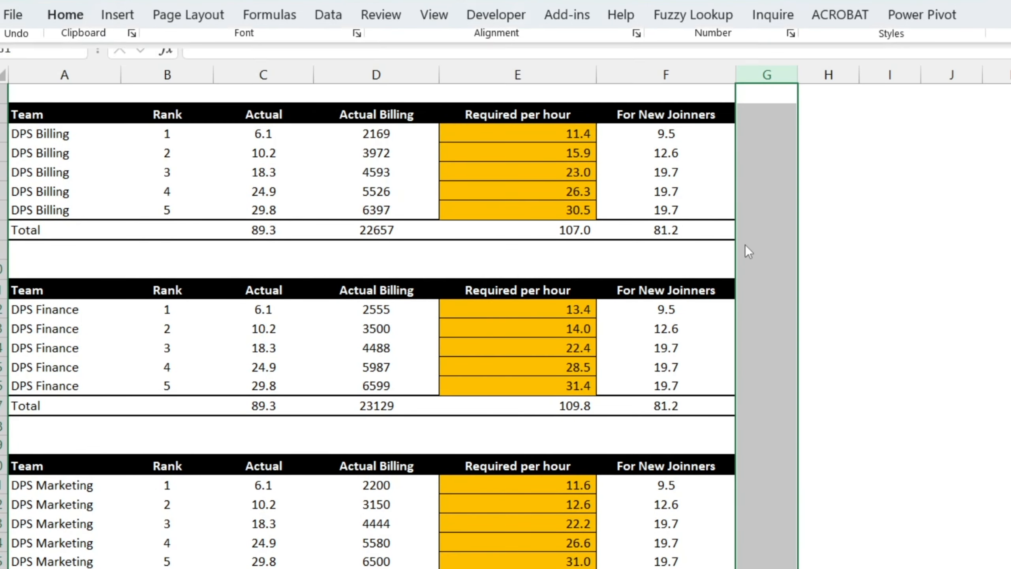
pyautogui.press('Up')
pyautogui.press('Down')
pyautogui.press('Down')
pyautogui.press('Up')
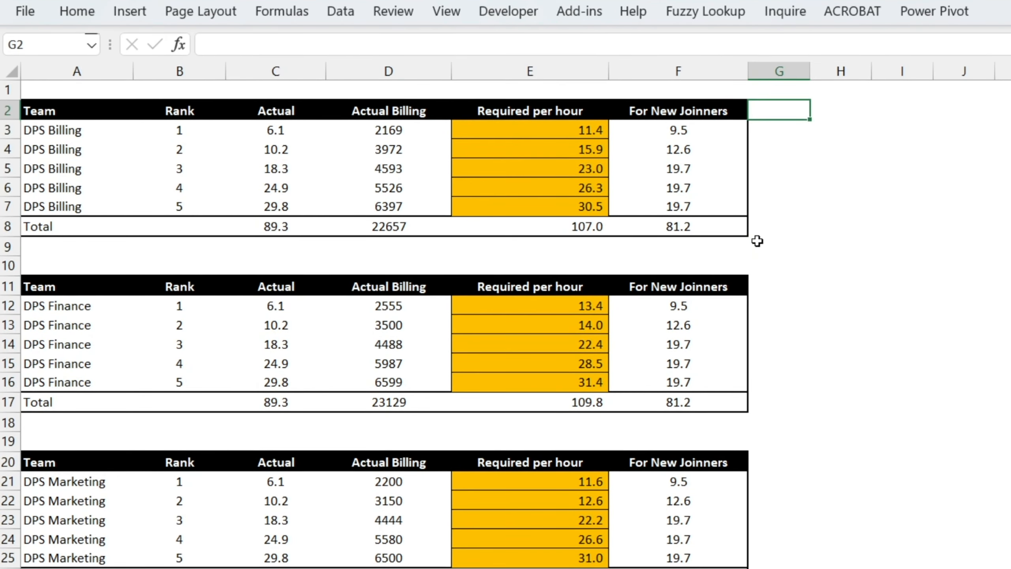
pyautogui.press('Down')
pyautogui.press('Up')
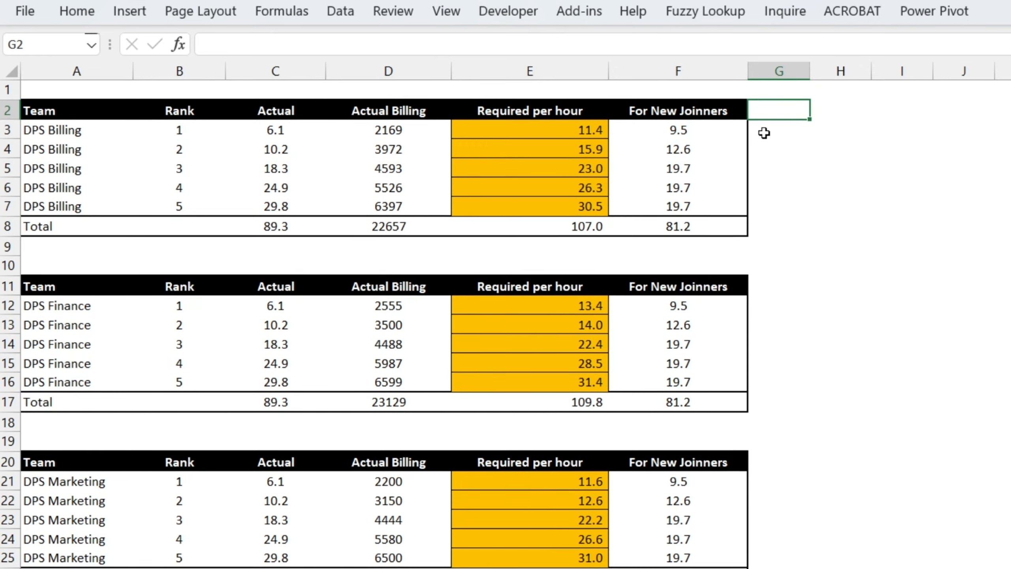
pyautogui.press('Down')
# Start an XLOOKUP in G4 of the Pivot table sheet with CONCAT(A4,B4) as the lookup value
pyautogui.hotkey('ctrl', 'pageup')
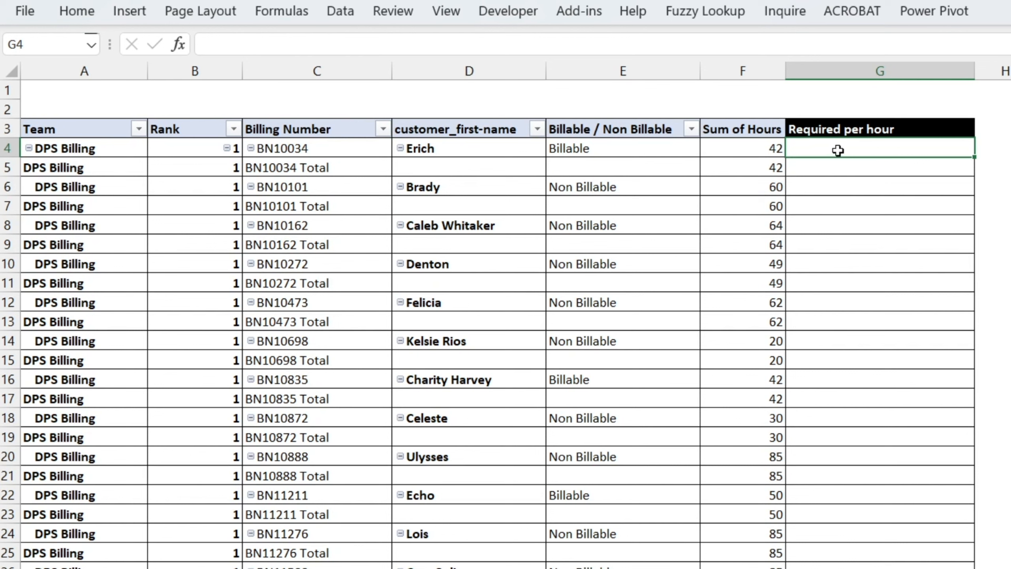
pyautogui.write('=xl')
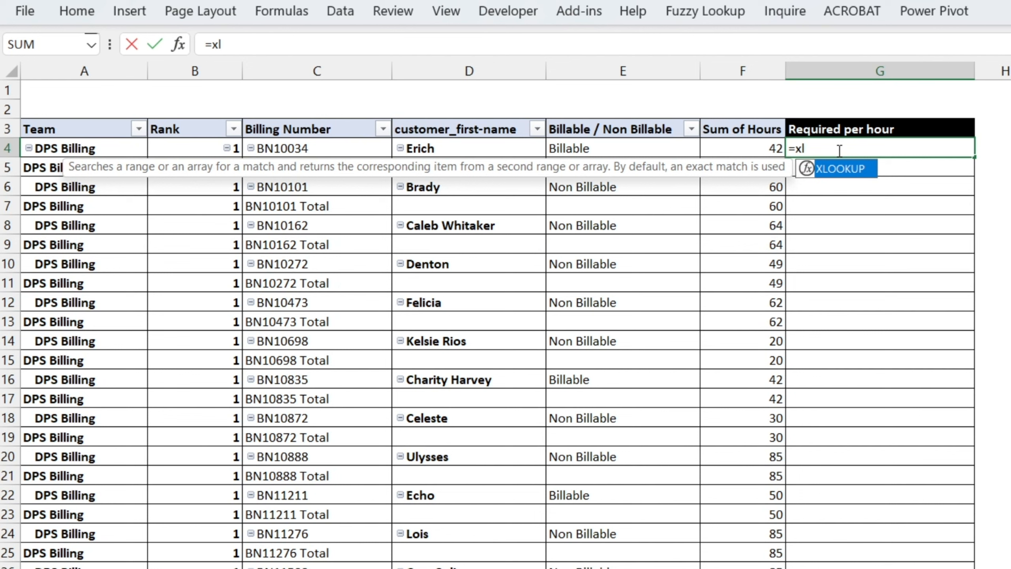
pyautogui.press('Tab')
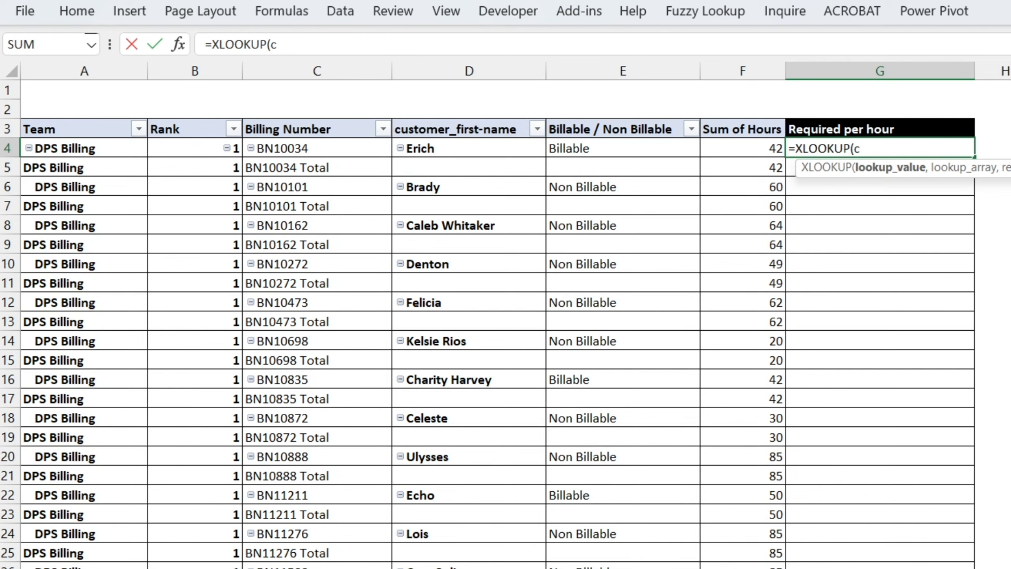
pyautogui.write('onc')
pyautogui.press('Tab')
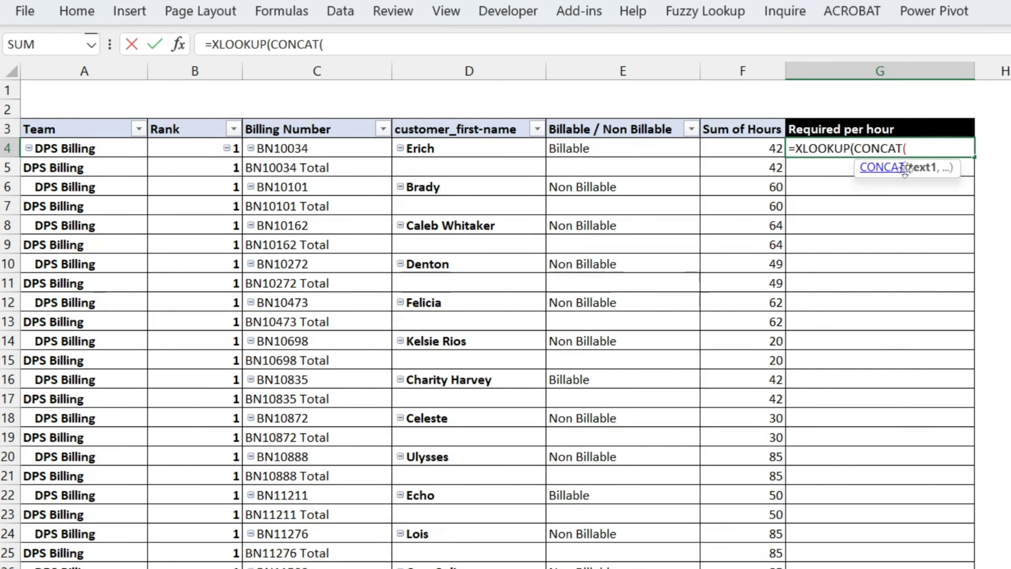
pyautogui.click(77, 155)
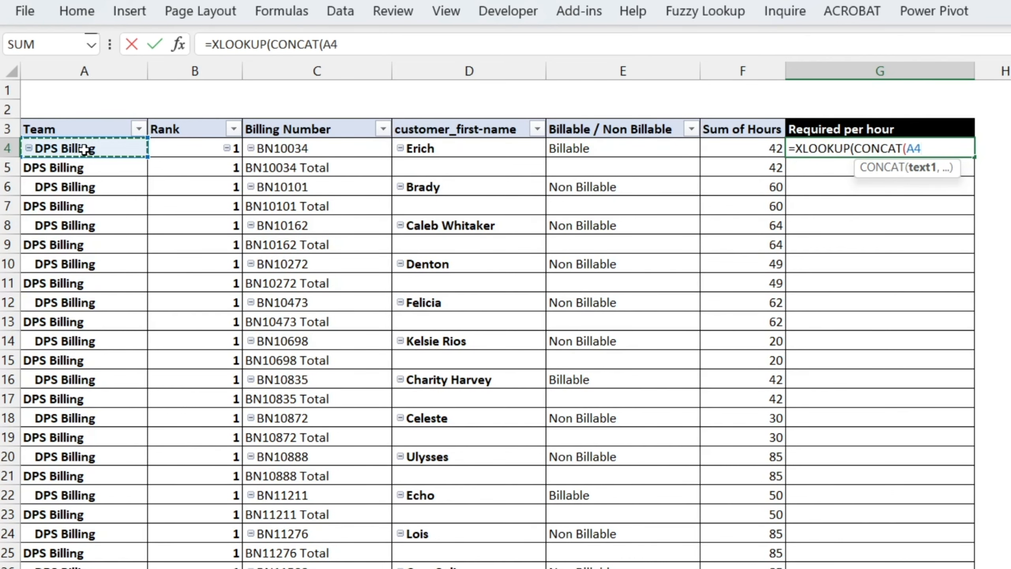
pyautogui.write(',')
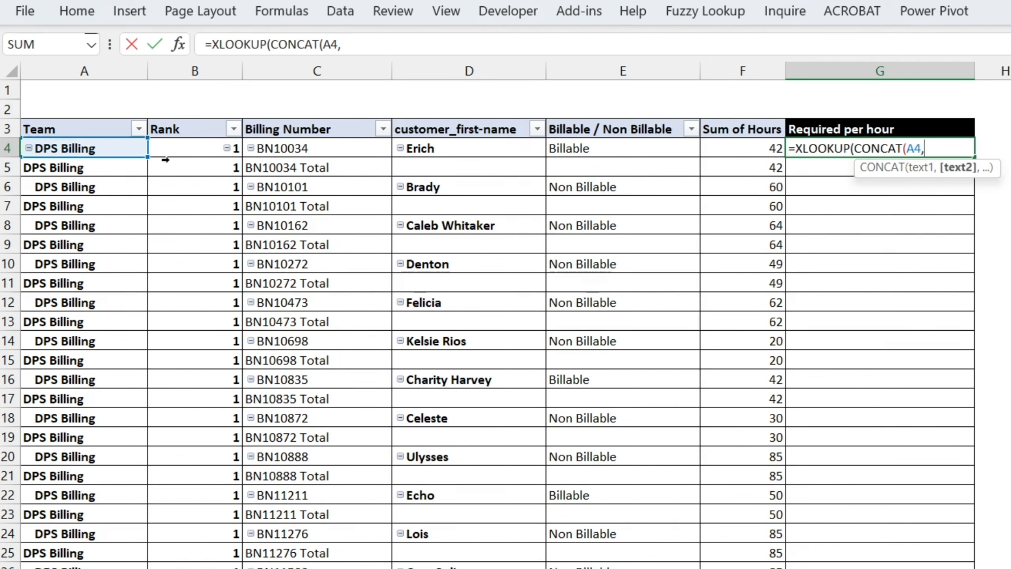
pyautogui.click(196, 140)
pyautogui.write(')')
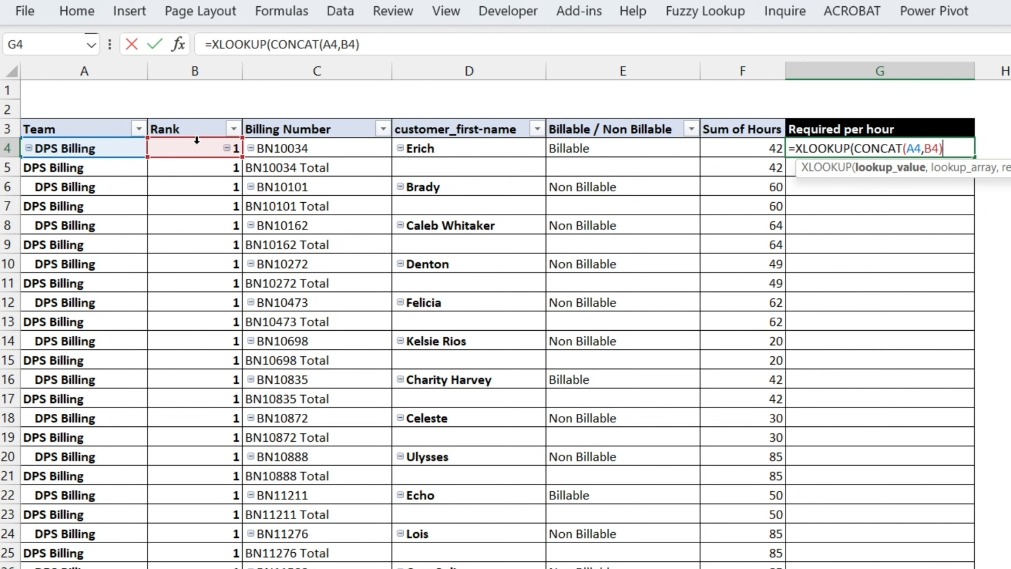
pyautogui.write(',')
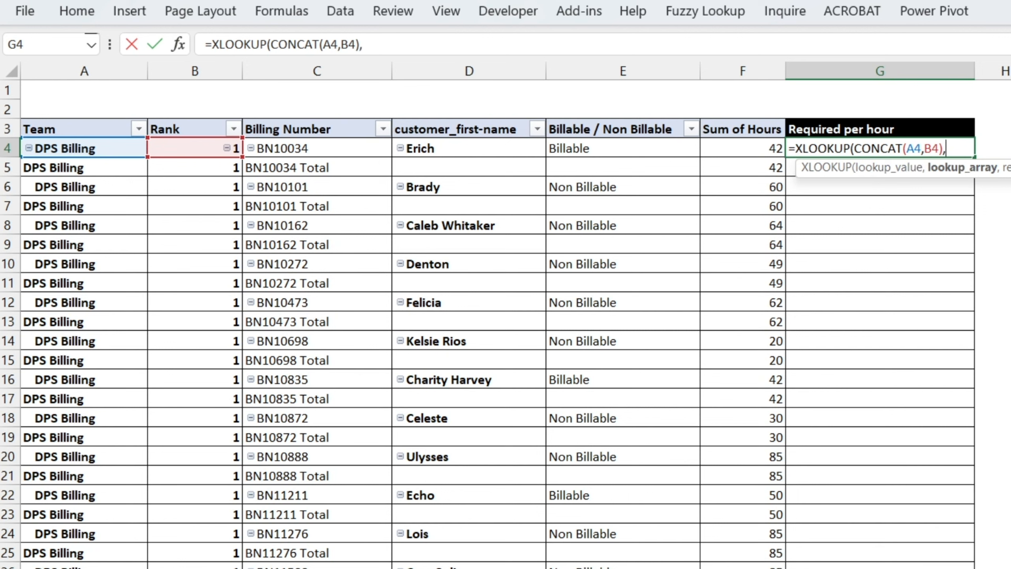
# Complete the XLOOKUP with 'Billing Data'!G:G as lookup array, 'Billing Data'!E:E as return array and "" if not found
pyautogui.hotkey('ctrl', 'pageup')
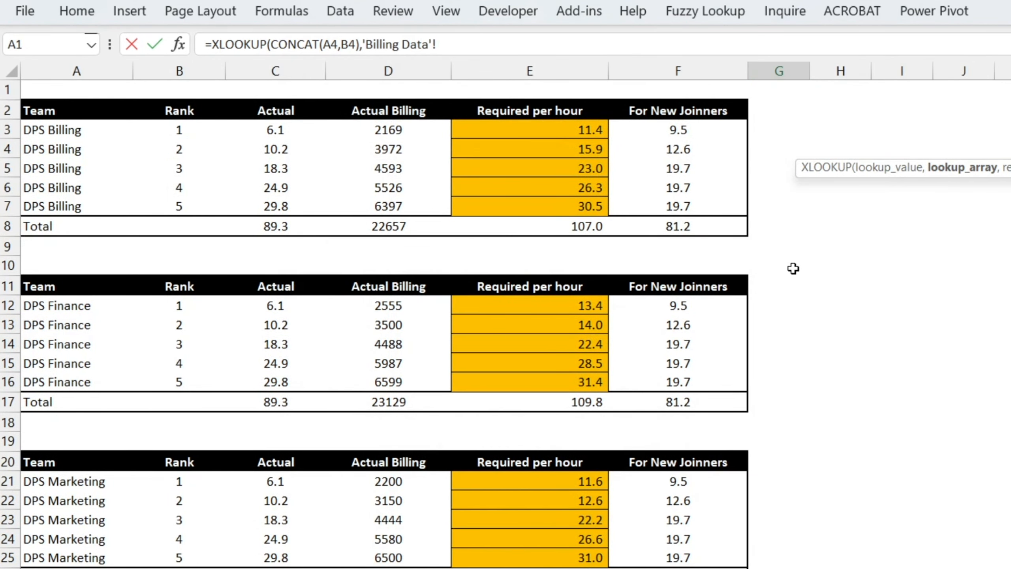
pyautogui.click(782, 76)
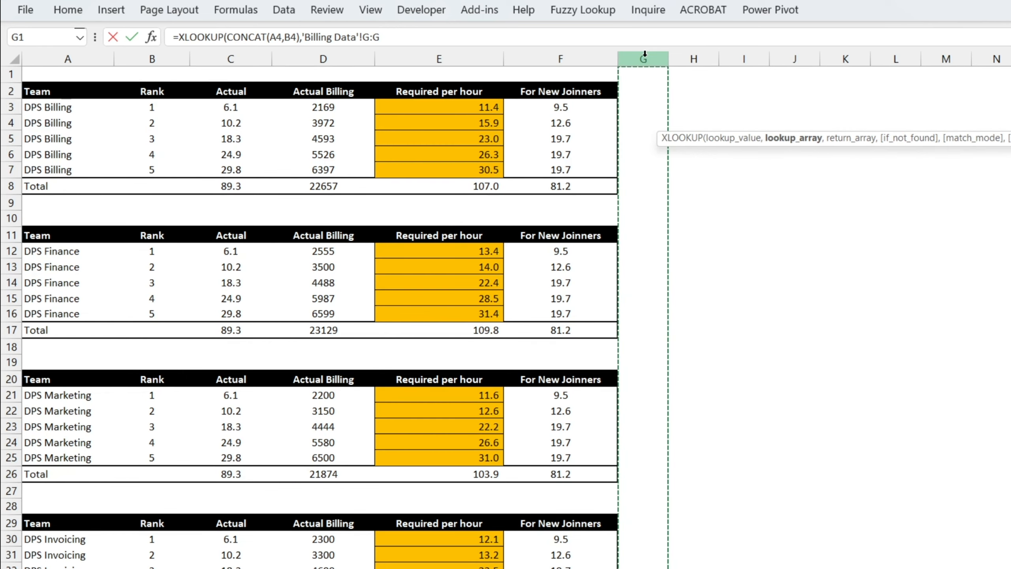
pyautogui.write(',')
pyautogui.moveTo(811, 126); pyautogui.dragTo(901, 164)
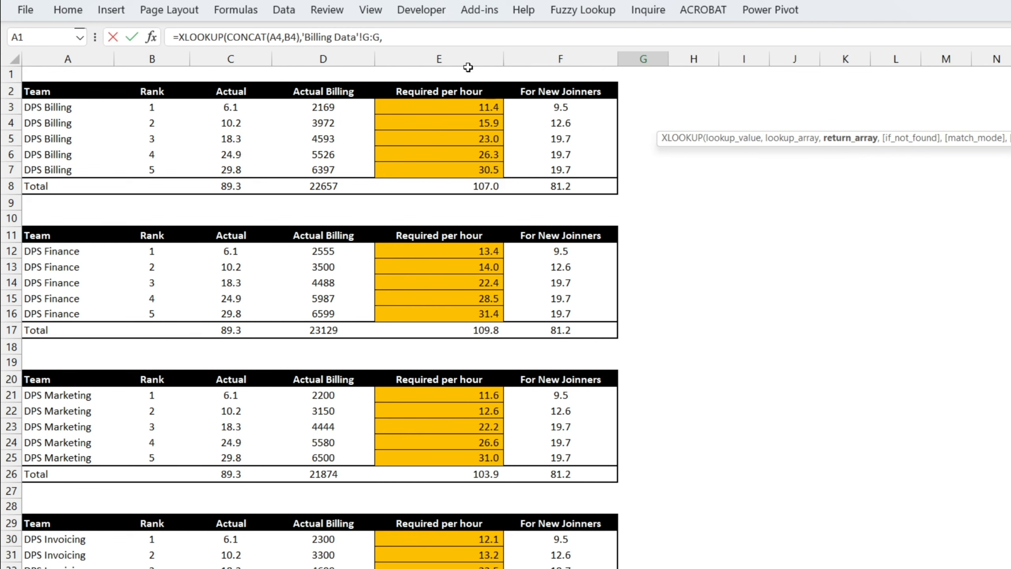
pyautogui.click(453, 54)
pyautogui.write(',')
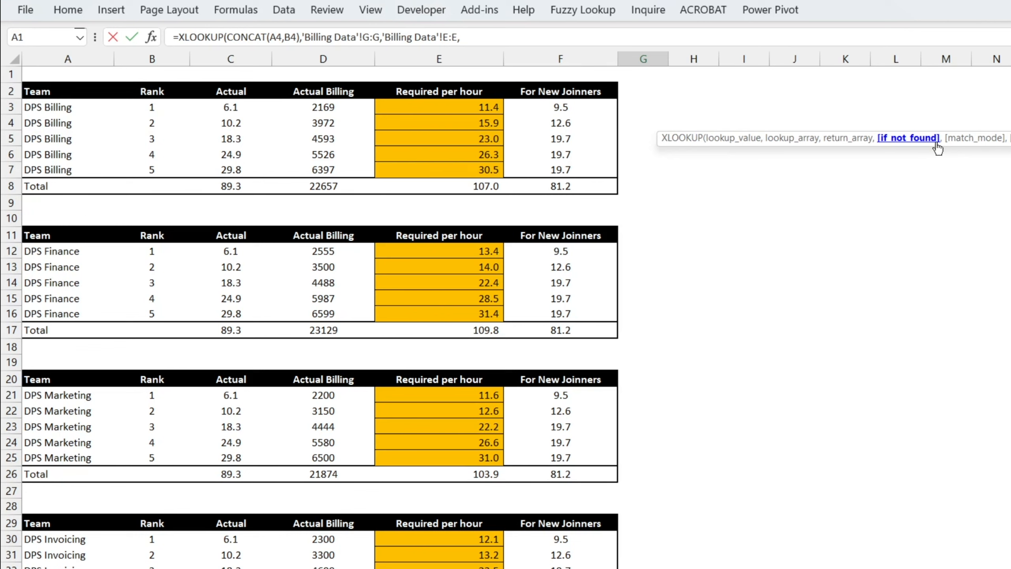
pyautogui.write('"")')
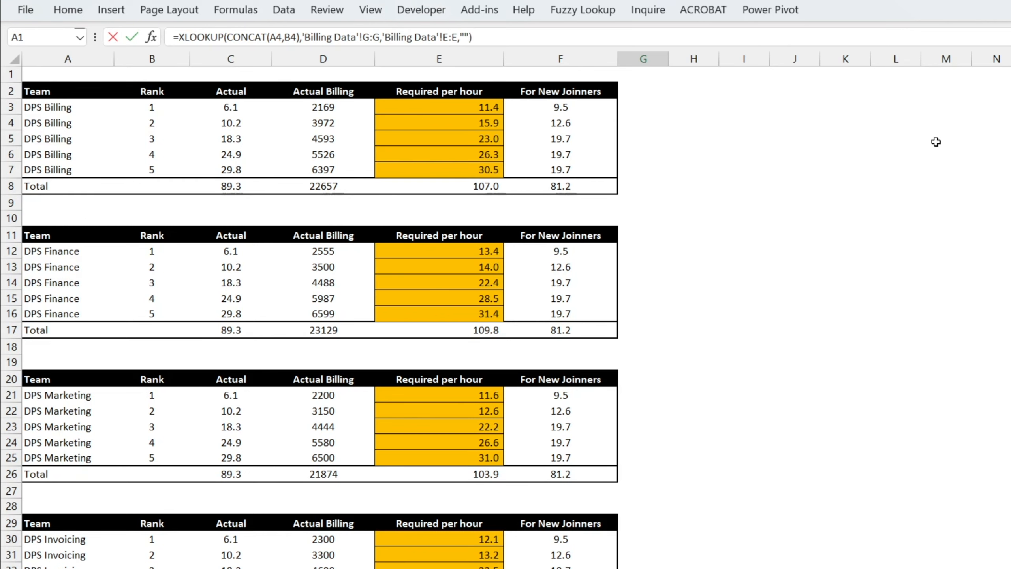
pyautogui.press('Return')
# Copy the XLOOKUP formula from G4 down the pivot table's whole Required per hour column
pyautogui.press('Up')
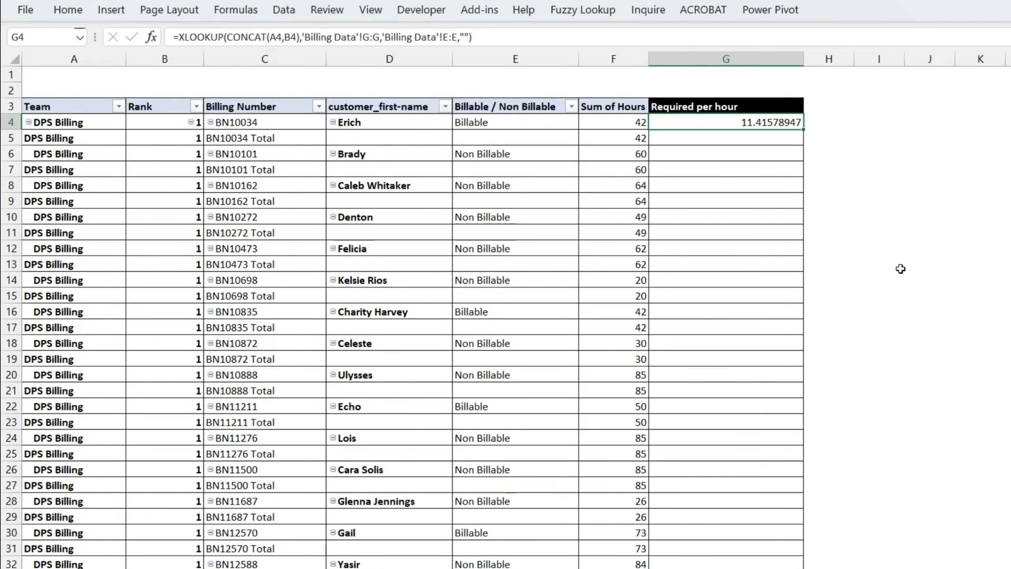
pyautogui.doubleClick(805, 131)
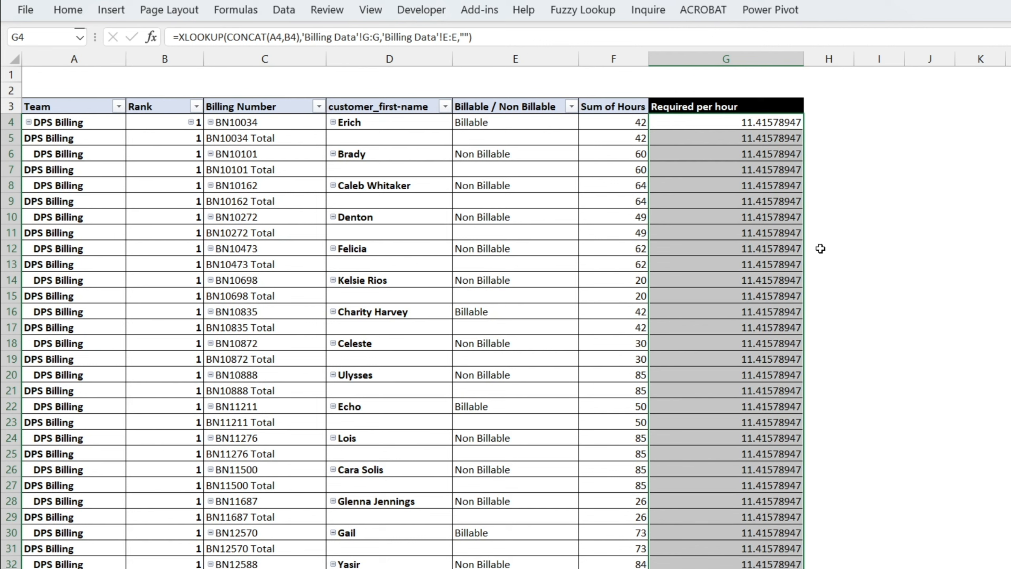
pyautogui.click(768, 126)
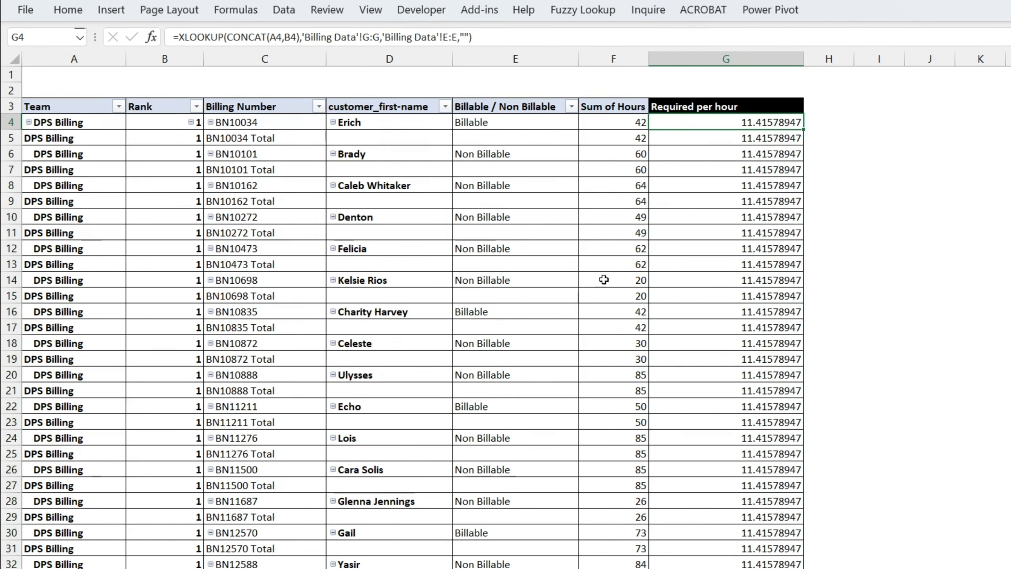
# Check the first DPS Billing rank 1 result in the pivot table against its Required per hour rate on Billing Data
pyautogui.moveTo(30, 113); pyautogui.dragTo(92, 135)
pyautogui.press('e')
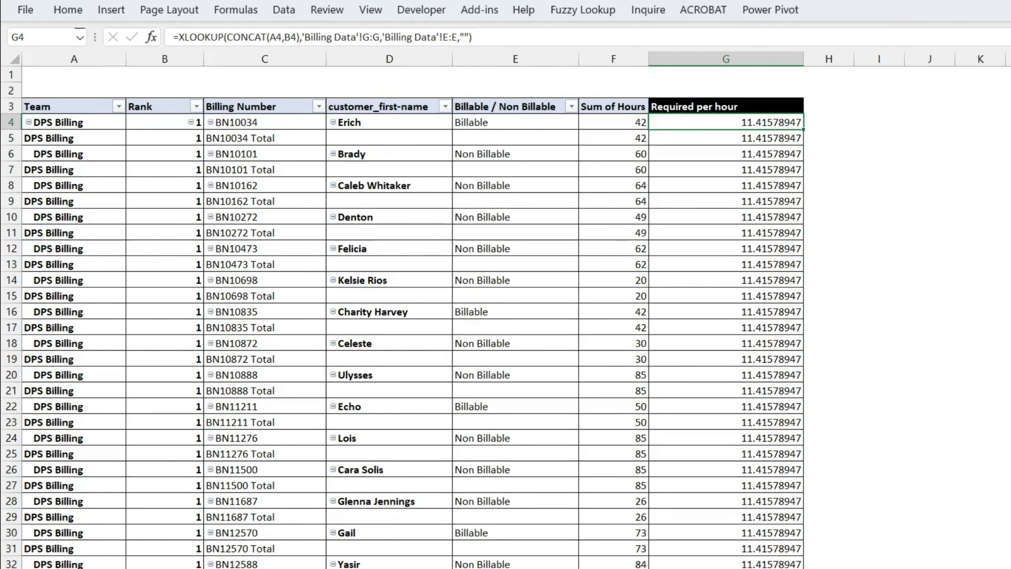
pyautogui.moveTo(735, 114); pyautogui.dragTo(802, 132)
pyautogui.press('Escape')
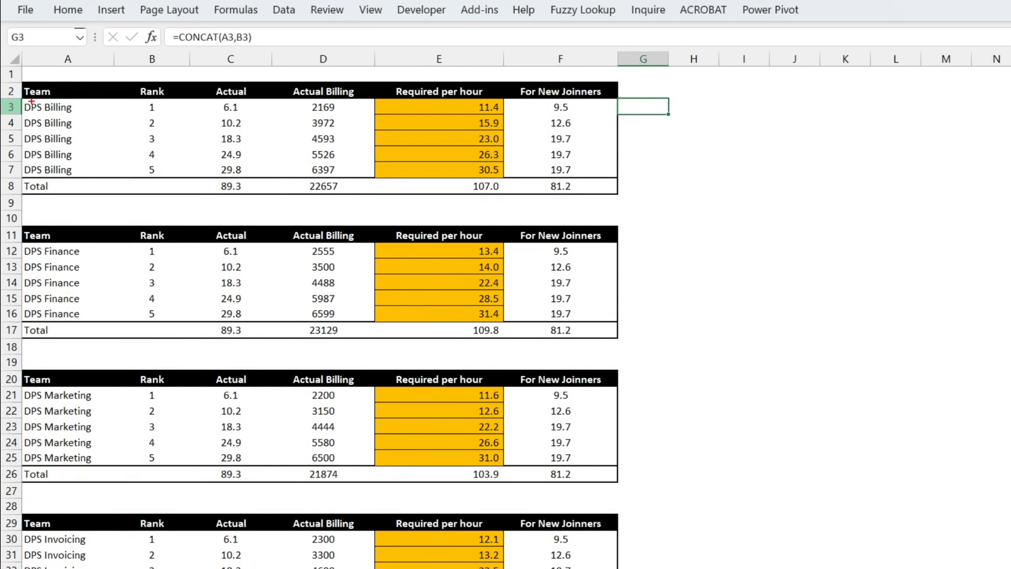
pyautogui.moveTo(13, 96); pyautogui.dragTo(79, 117)
pyautogui.moveTo(132, 89); pyautogui.dragTo(183, 113)
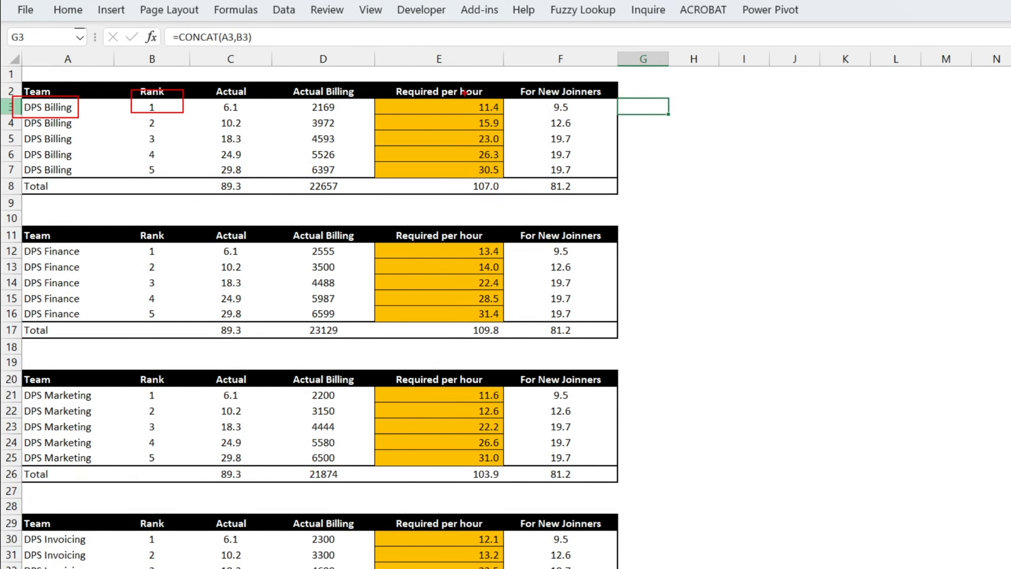
pyautogui.moveTo(468, 94); pyautogui.dragTo(528, 123)
pyautogui.press('Escape')
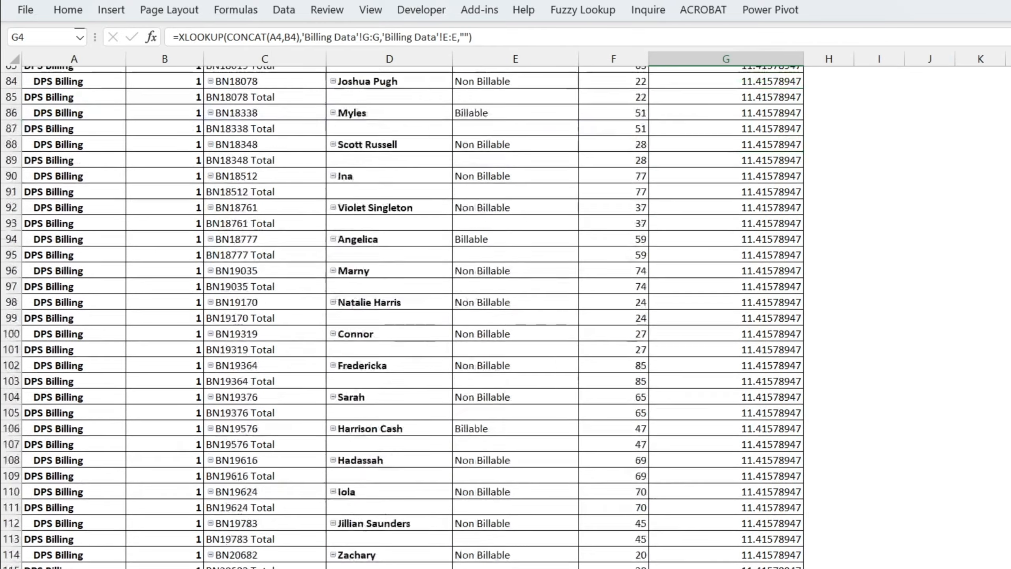
# Check a DPS Marketing rank 1 result in the pivot table against its Required per hour rate on Billing Data
pyautogui.scroll(-20, 505, 317)
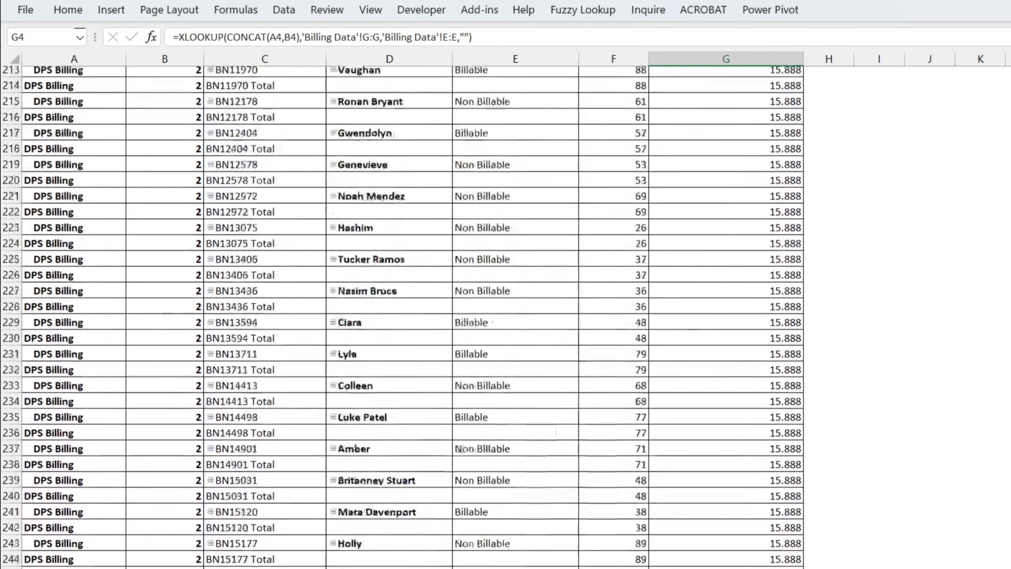
pyautogui.scroll(-20, 301, 361)
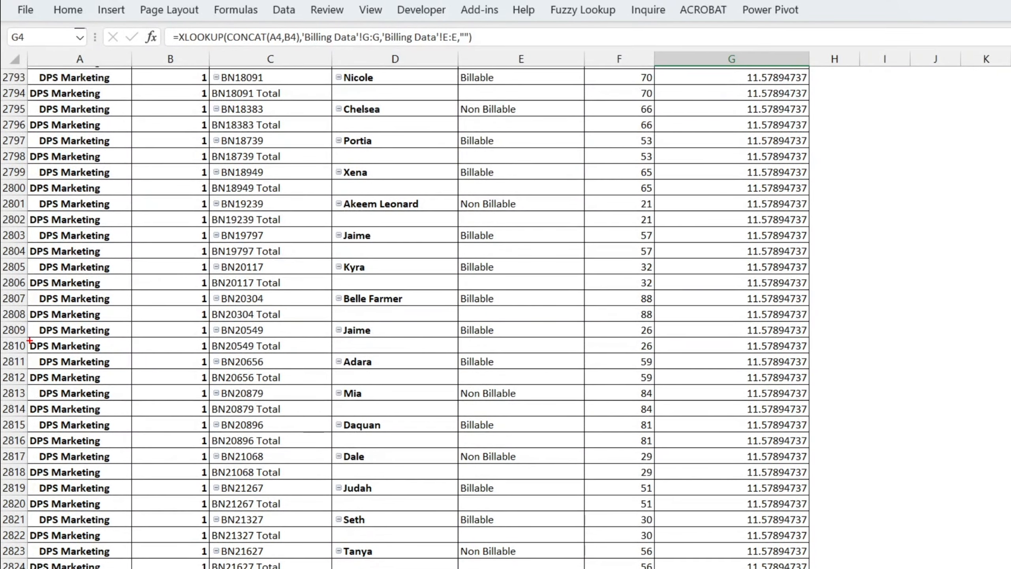
pyautogui.moveTo(23, 337)
pyautogui.mouseDown()
pyautogui.moveTo(102, 366)
pyautogui.moveTo(110, 357)
pyautogui.mouseUp()
pyautogui.moveTo(181, 334); pyautogui.dragTo(220, 351)
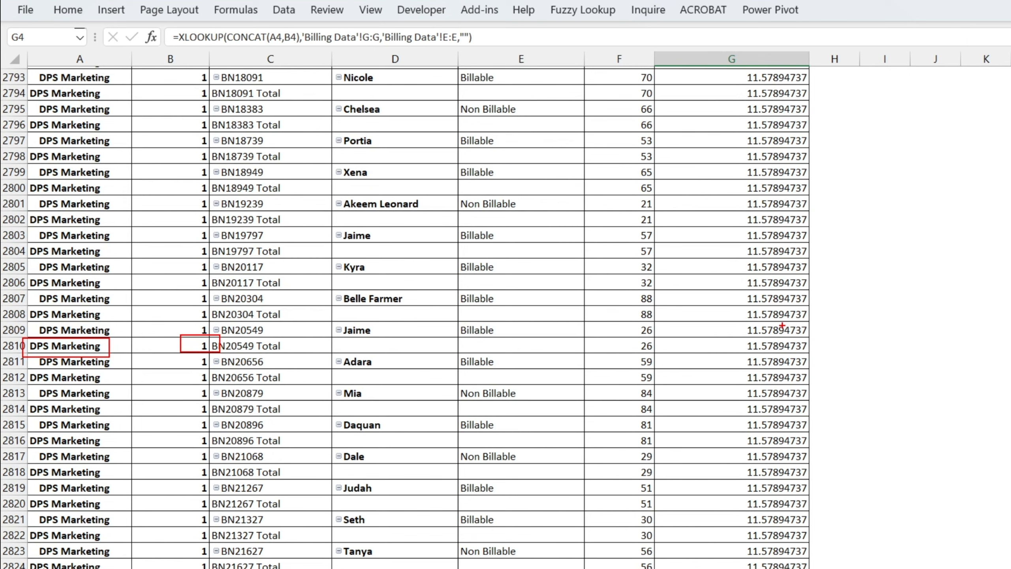
pyautogui.moveTo(734, 325); pyautogui.dragTo(811, 339)
pyautogui.press('Escape')
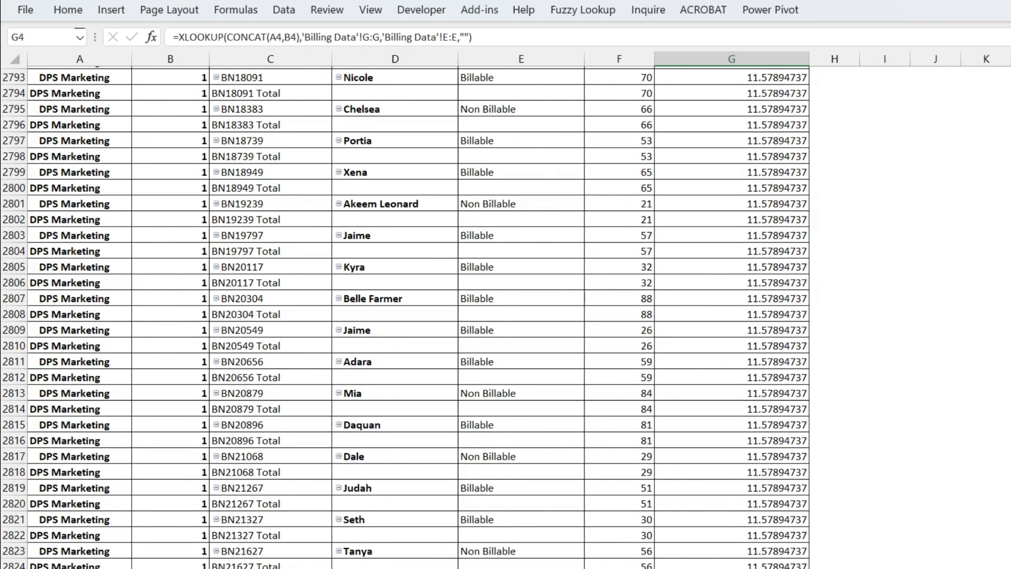
pyautogui.hotkey('ctrl', 'pageup')
pyautogui.moveTo(17, 384)
pyautogui.mouseDown()
pyautogui.moveTo(97, 406)
pyautogui.moveTo(173, 401)
pyautogui.mouseUp()
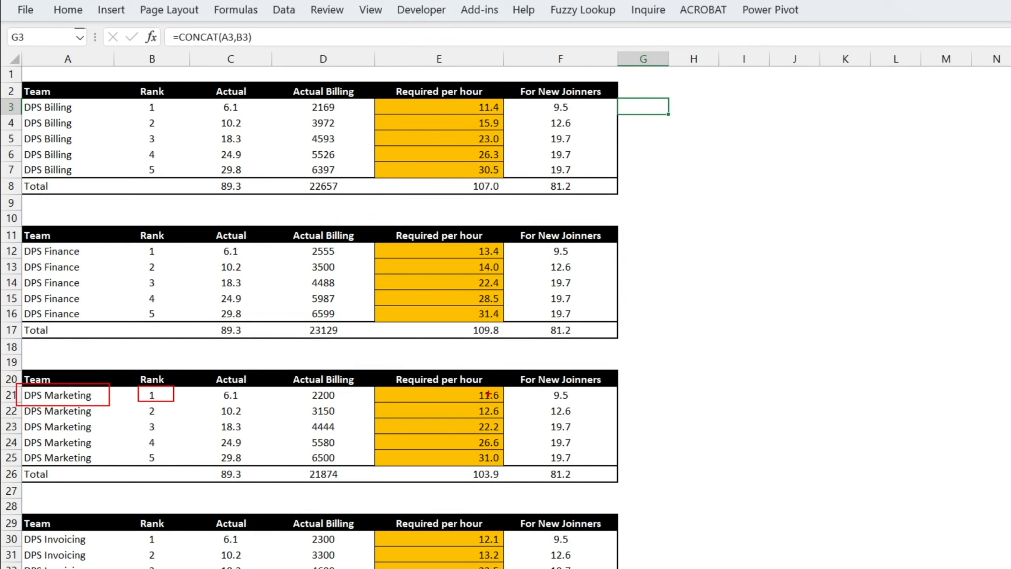
pyautogui.press('Escape')
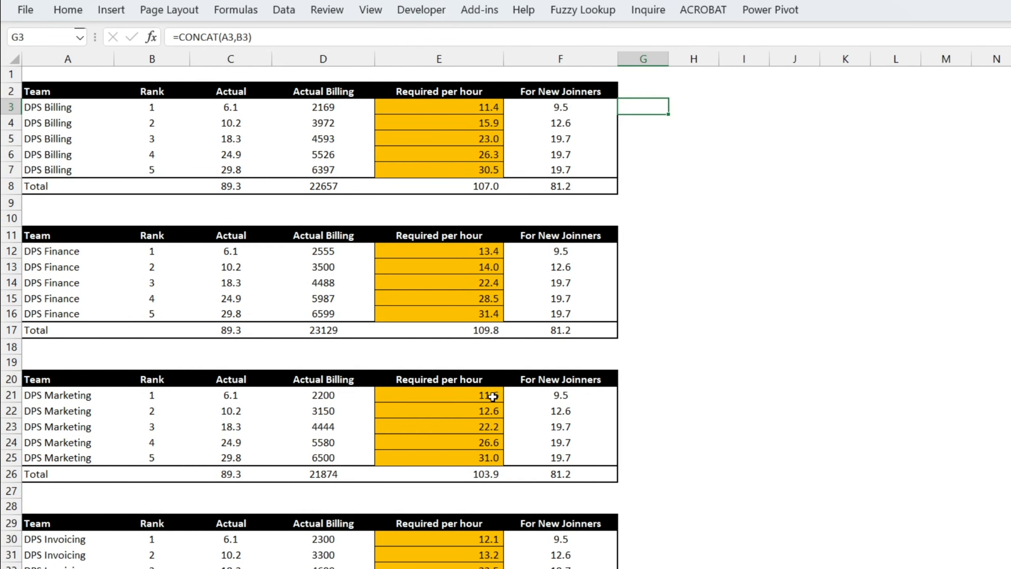
# Show the DPS Marketing rank 1 Required per hour rate in E21 with three decimals, and restore its one-decimal display
pyautogui.click(493, 395)
pyautogui.click(68, 9)
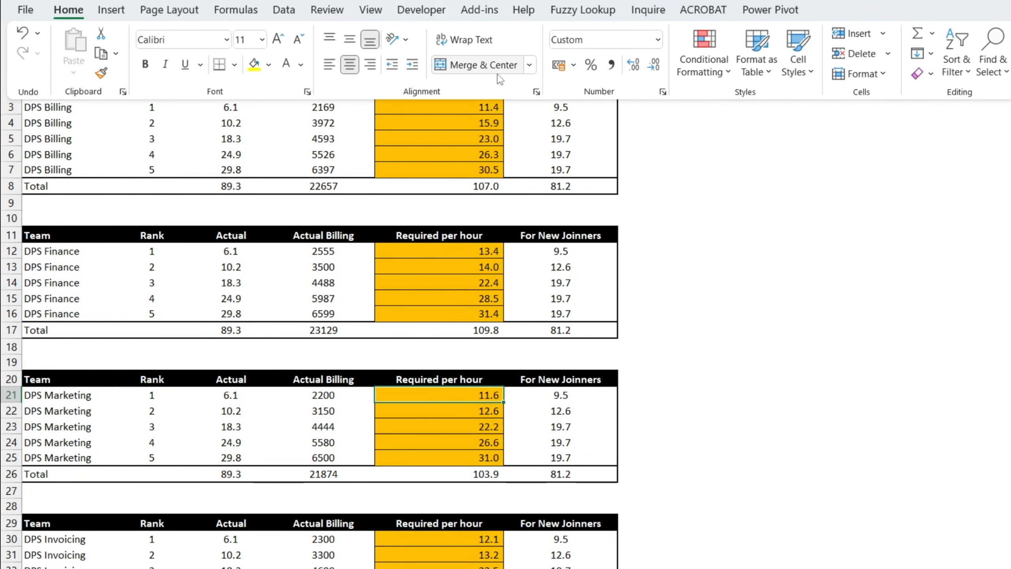
pyautogui.click(613, 65)
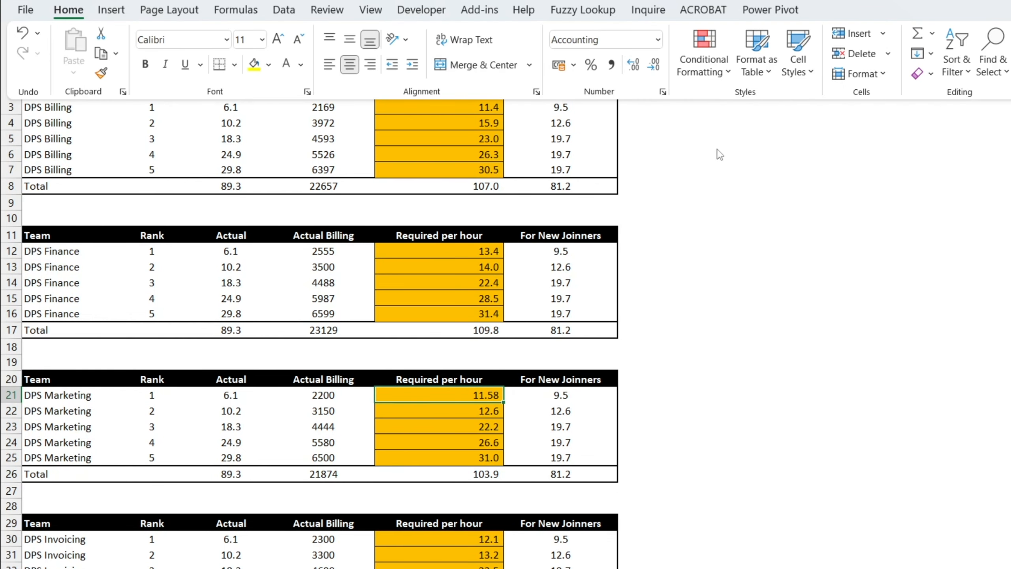
pyautogui.click(633, 65)
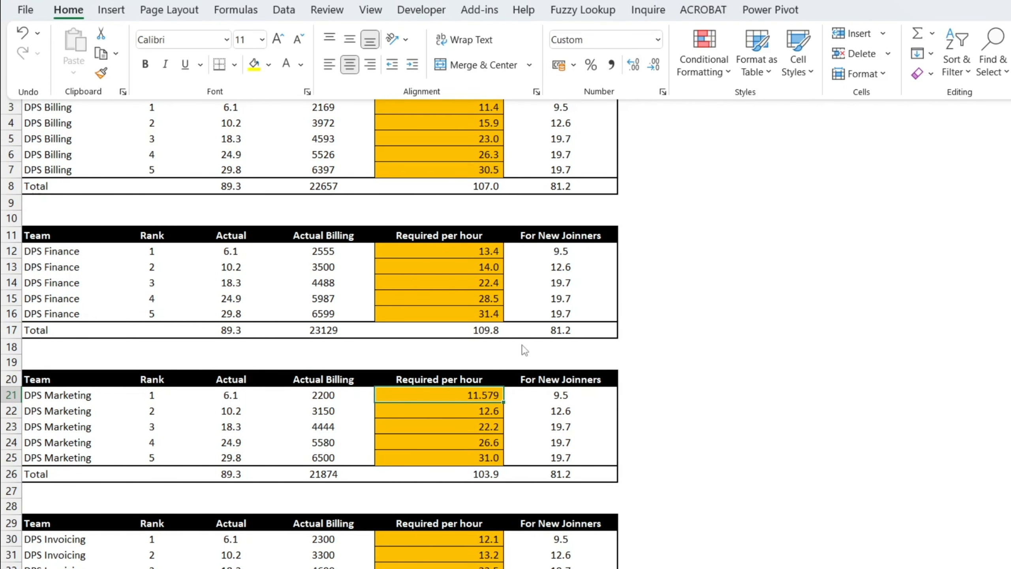
pyautogui.click(653, 64)
pyautogui.click(653, 64)
pyautogui.press('Escape')
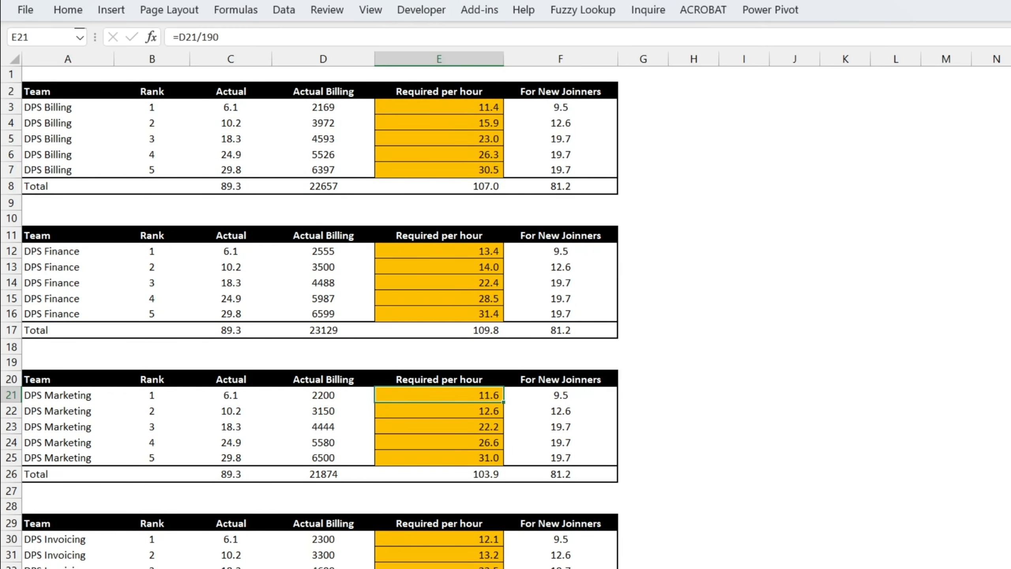
# Return to the pivot table sheet and examine the Total rows in the Billing Number column beside the Required per hour results
pyautogui.click(273, 568)
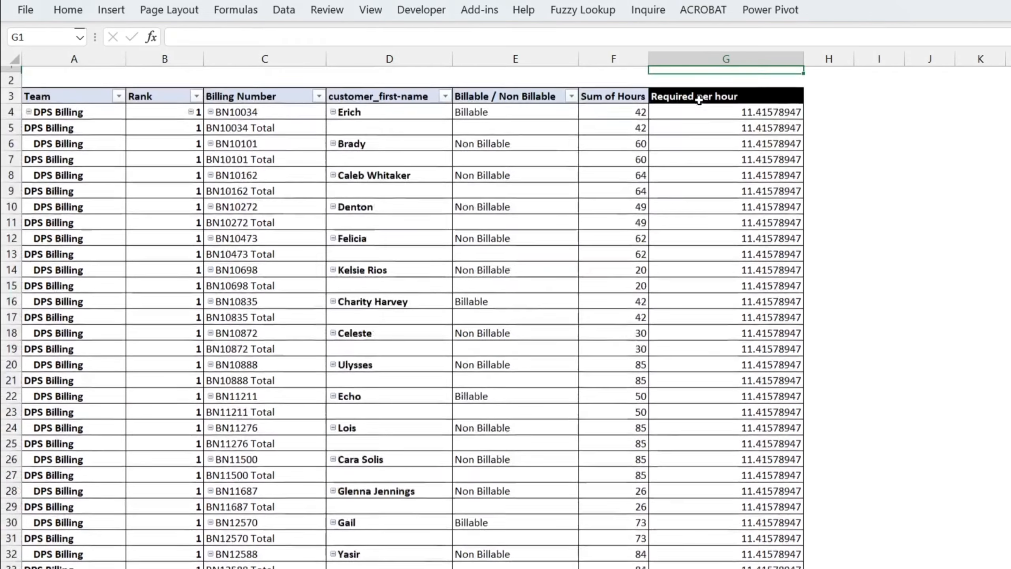
pyautogui.press('Down')
pyautogui.press('Down')
pyautogui.hotkey('ctrl', '2')
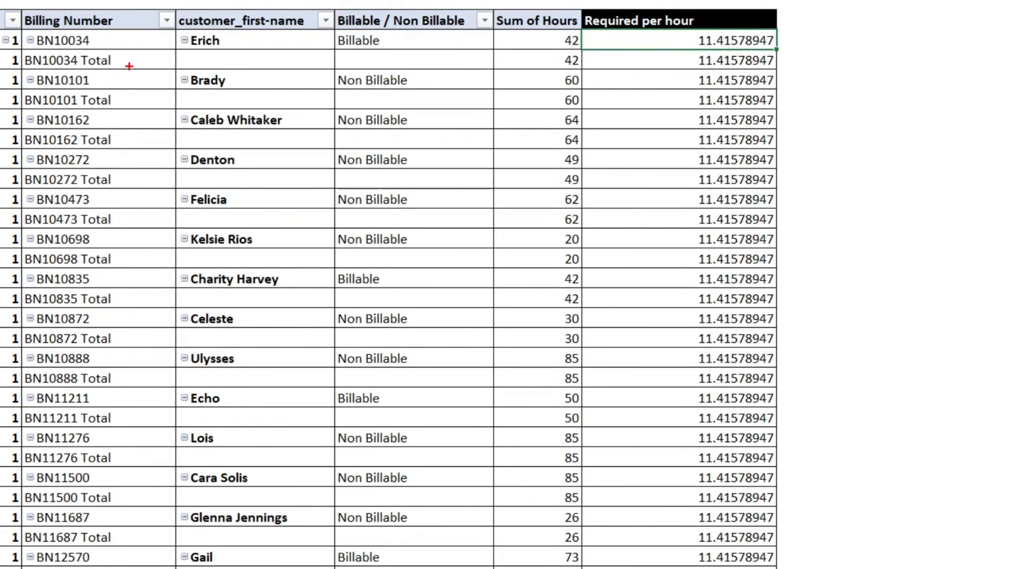
pyautogui.moveTo(78, 48)
pyautogui.mouseDown()
pyautogui.moveTo(137, 80)
pyautogui.moveTo(138, 70)
pyautogui.mouseUp()
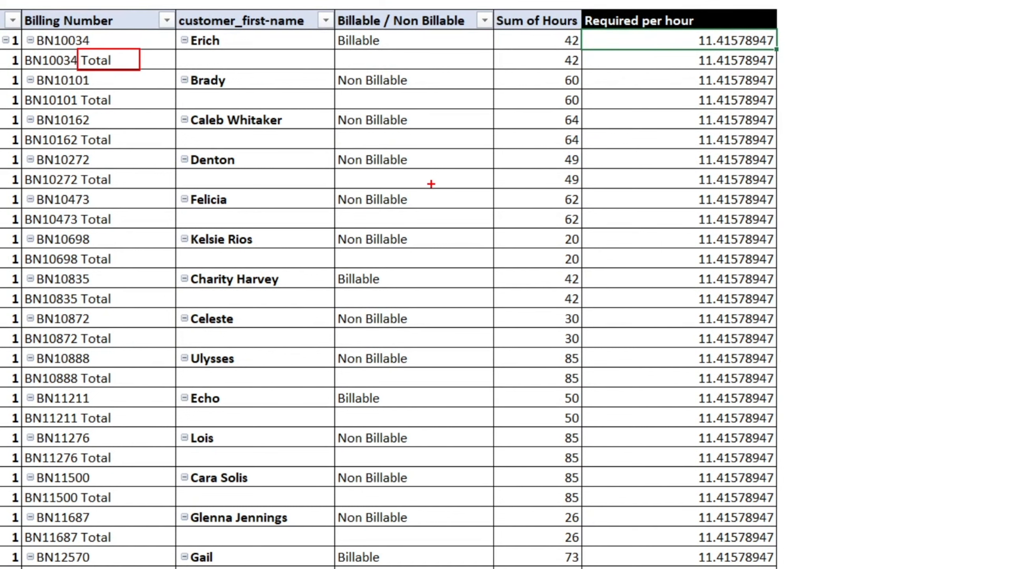
pyautogui.press('Escape')
pyautogui.click(804, 38)
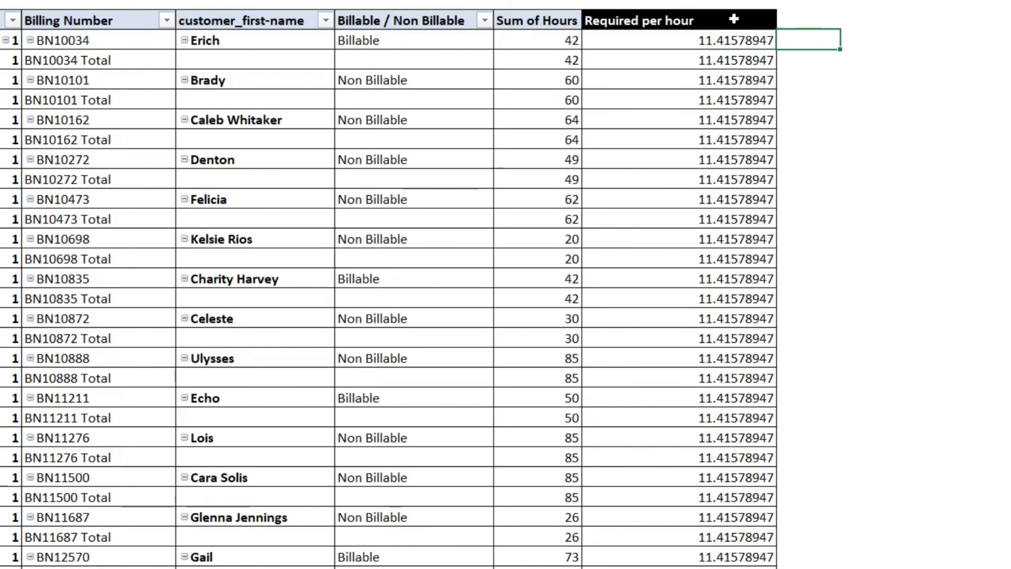
pyautogui.click(735, 40)
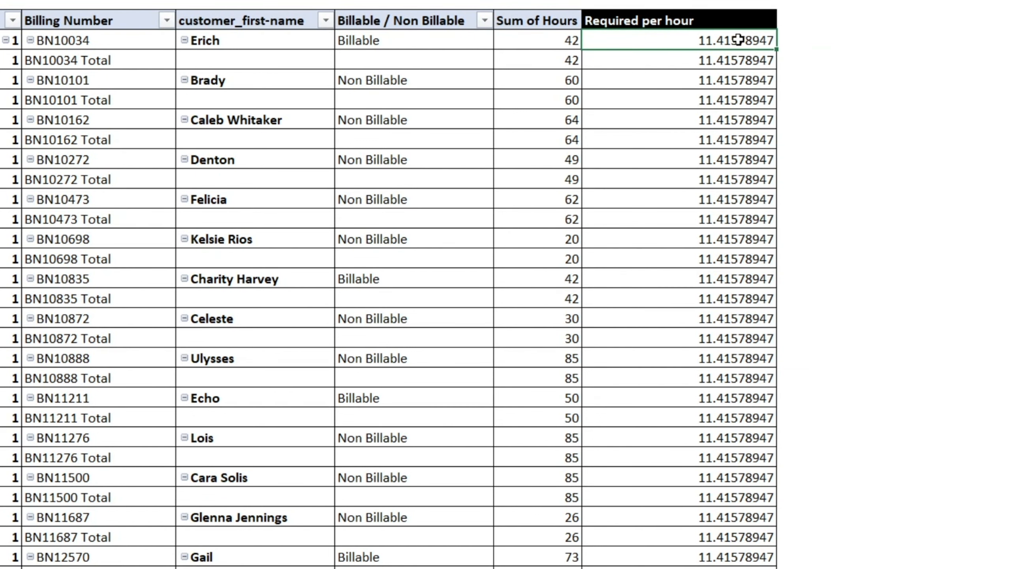
# Start a RIGHT formula in H4 with C4 as the text and LEN(C4) opening the character count
pyautogui.click(795, 37)
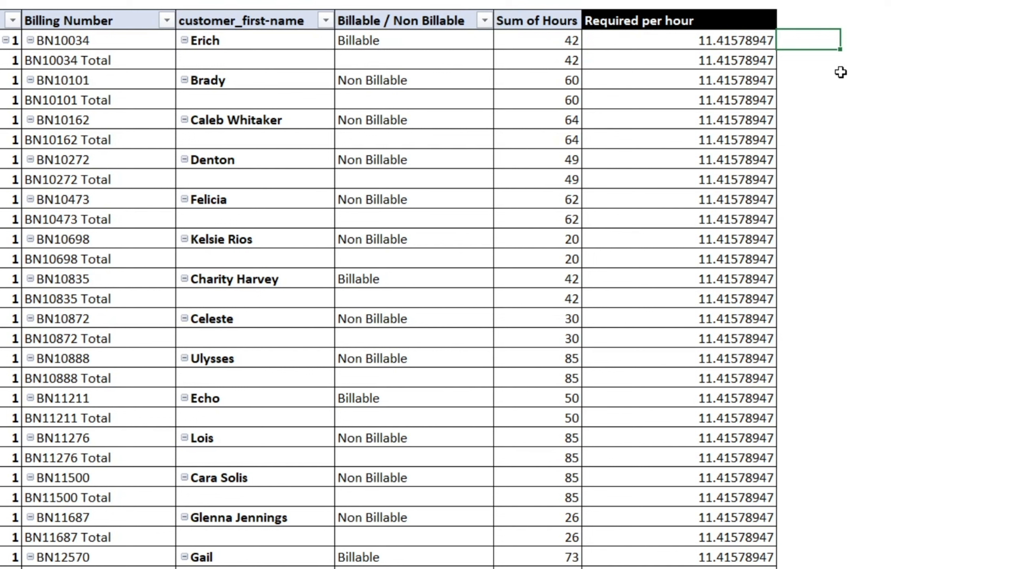
pyautogui.write('=')
pyautogui.write('right')
pyautogui.press('Tab')
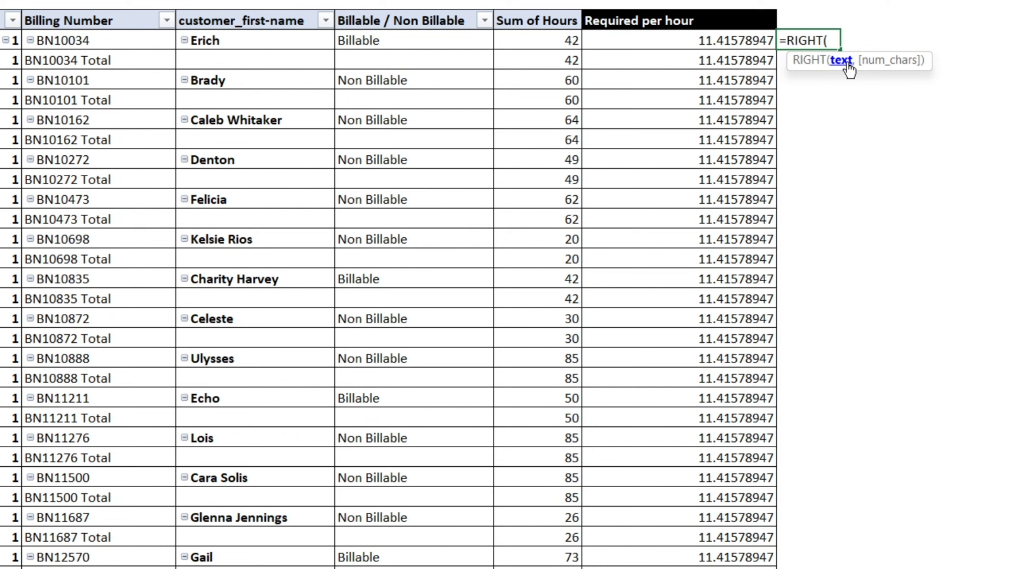
pyautogui.click(86, 40)
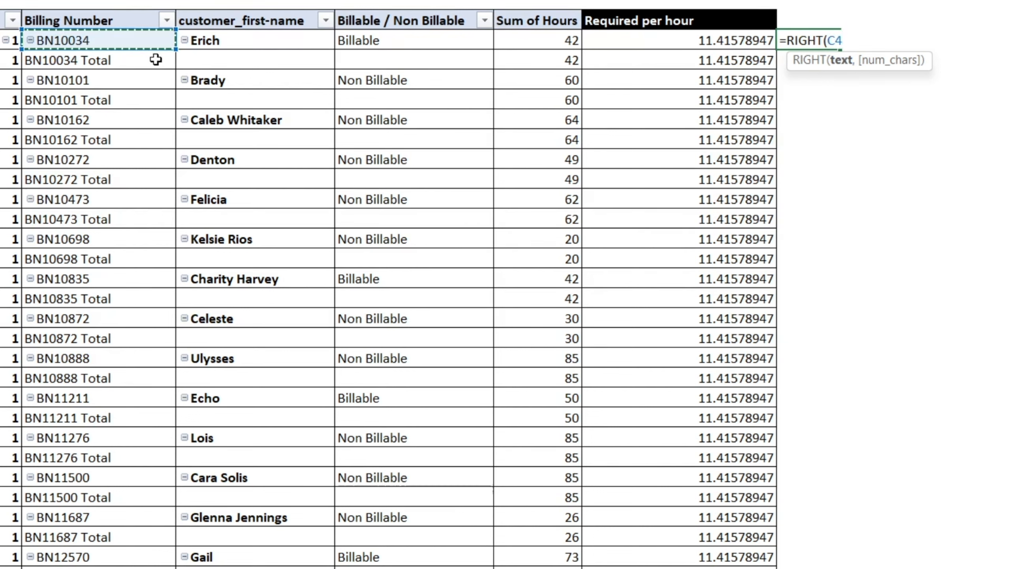
pyautogui.write(',')
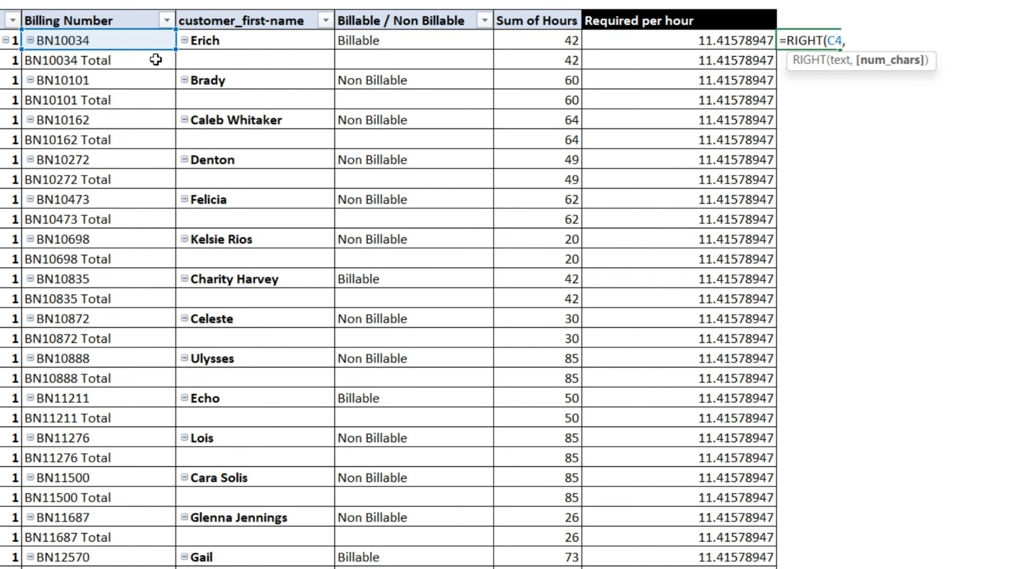
pyautogui.write('len')
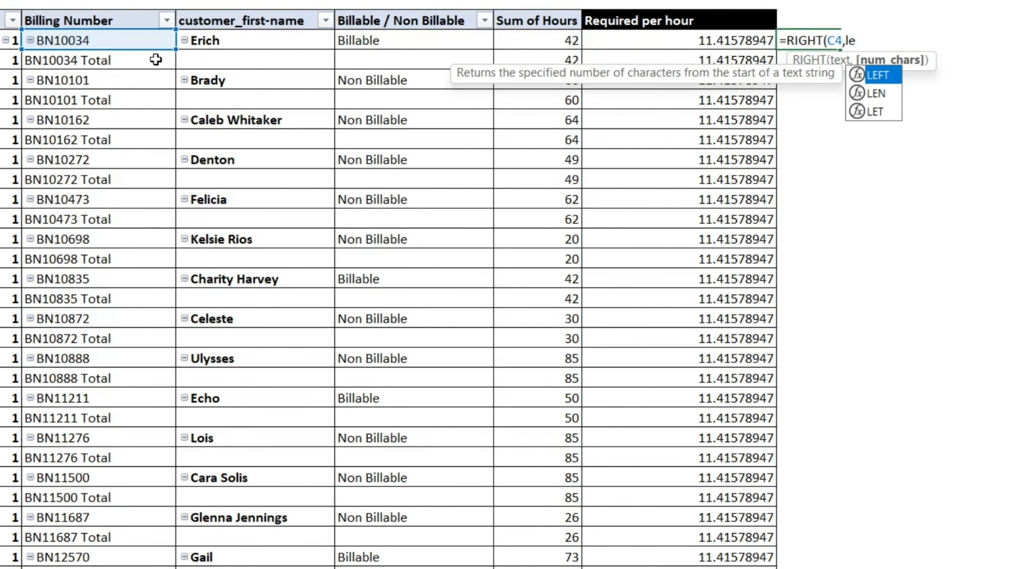
pyautogui.press('Tab')
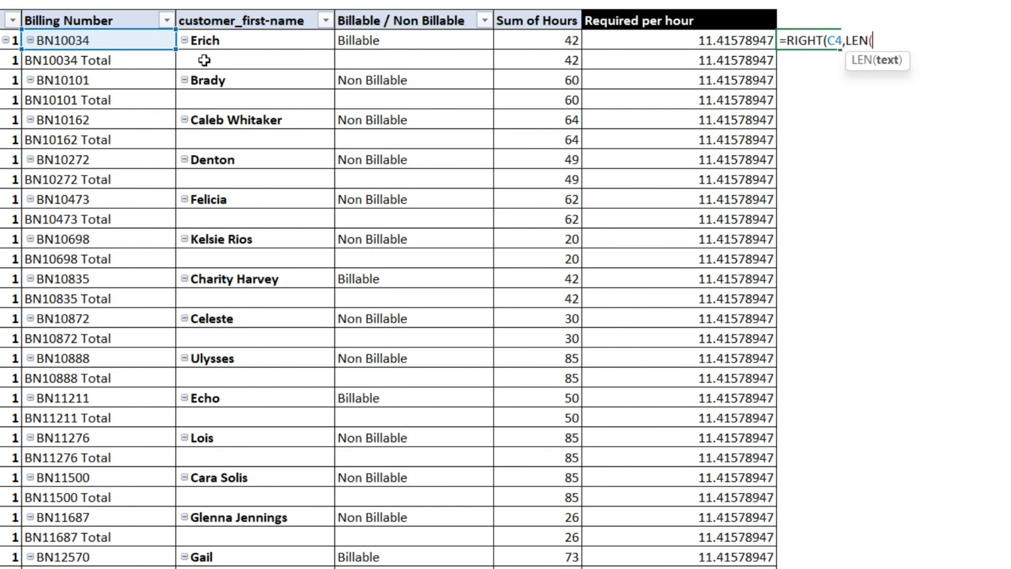
pyautogui.click(107, 41)
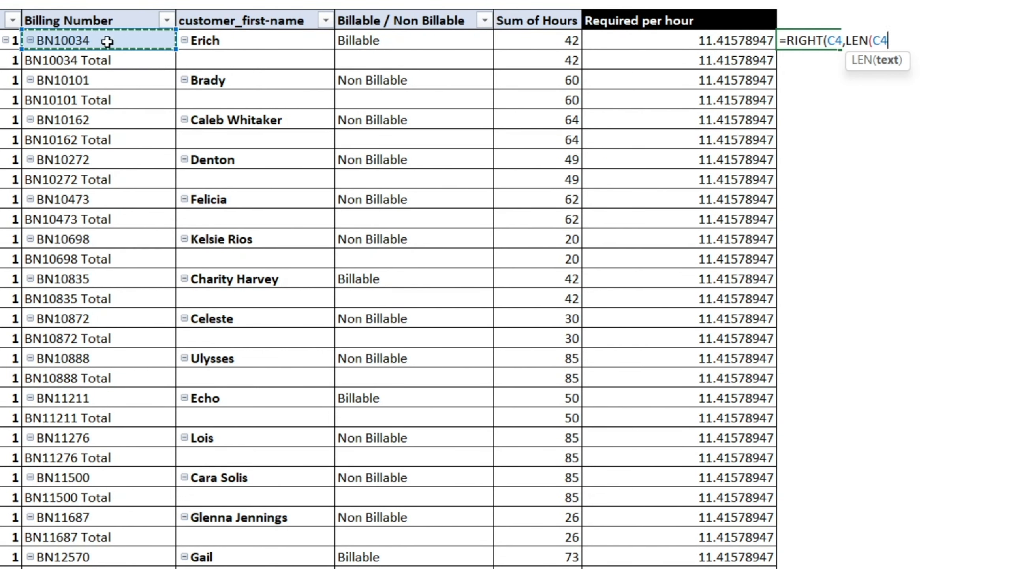
pyautogui.write(')')
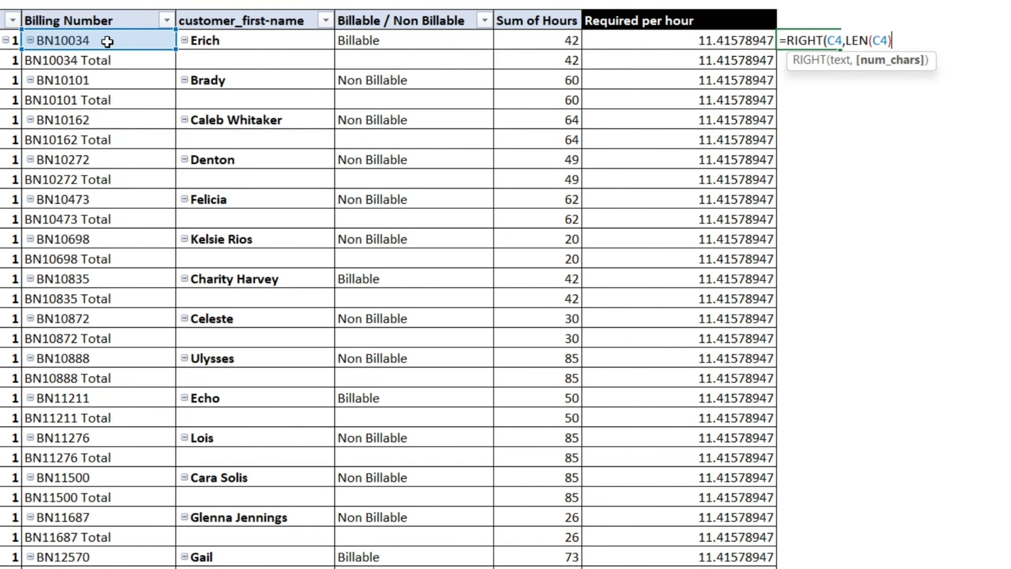
# Complete the H4 formula by subtracting FIND(" ",C4) from the length, so it extracts the text after the space
pyautogui.write('-FIND(')
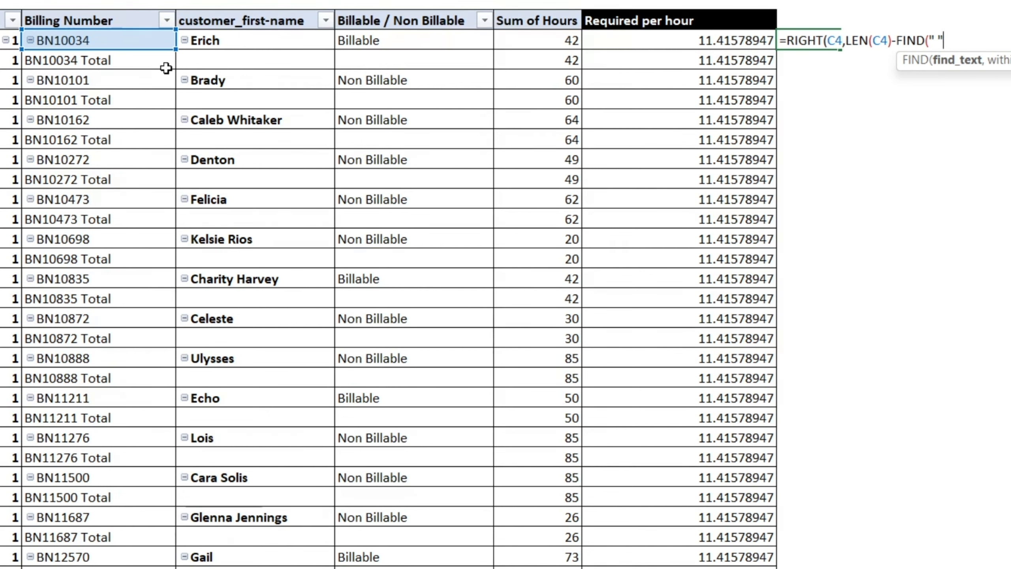
pyautogui.write(',')
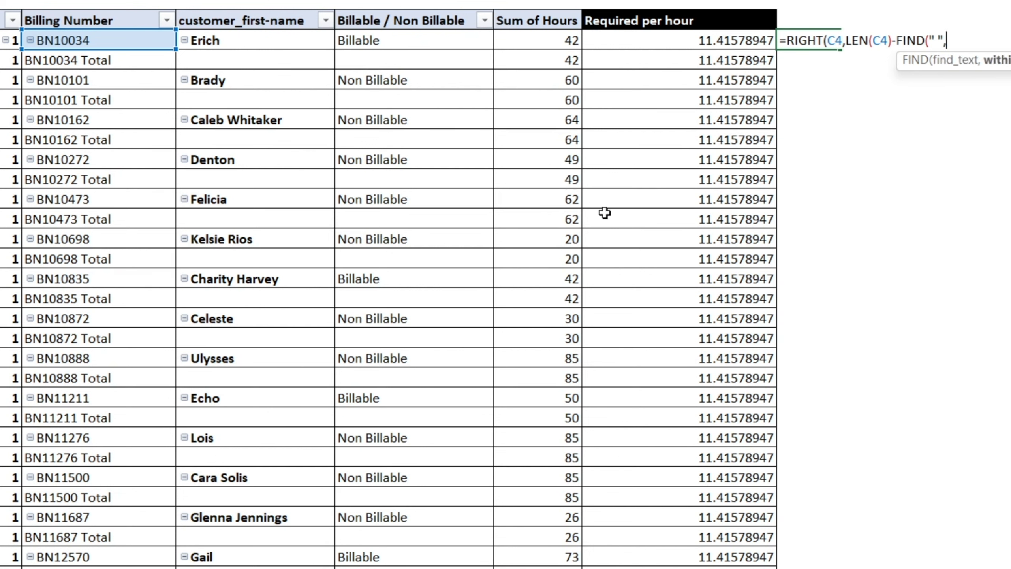
pyautogui.click(98, 46)
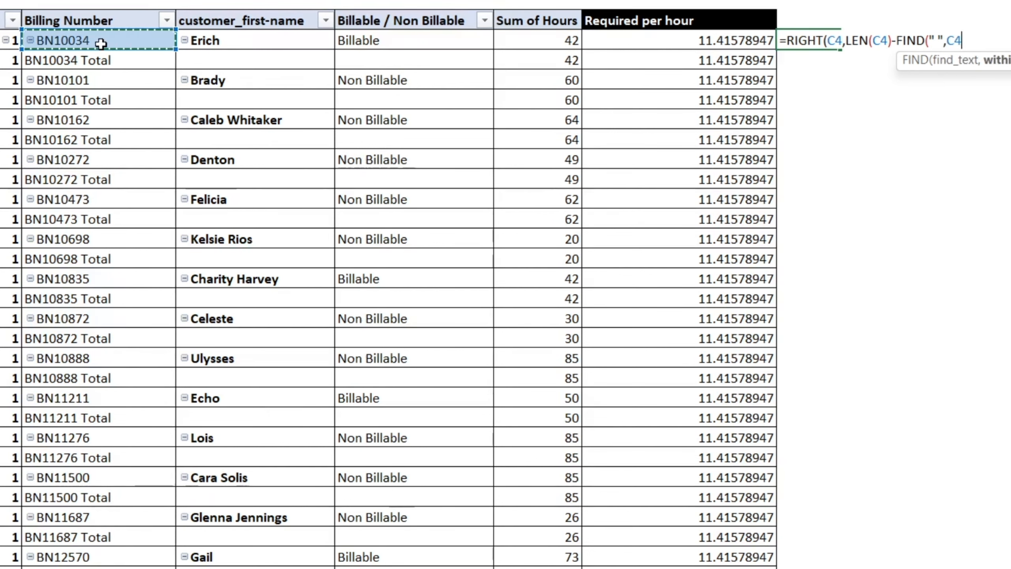
pyautogui.write('))')
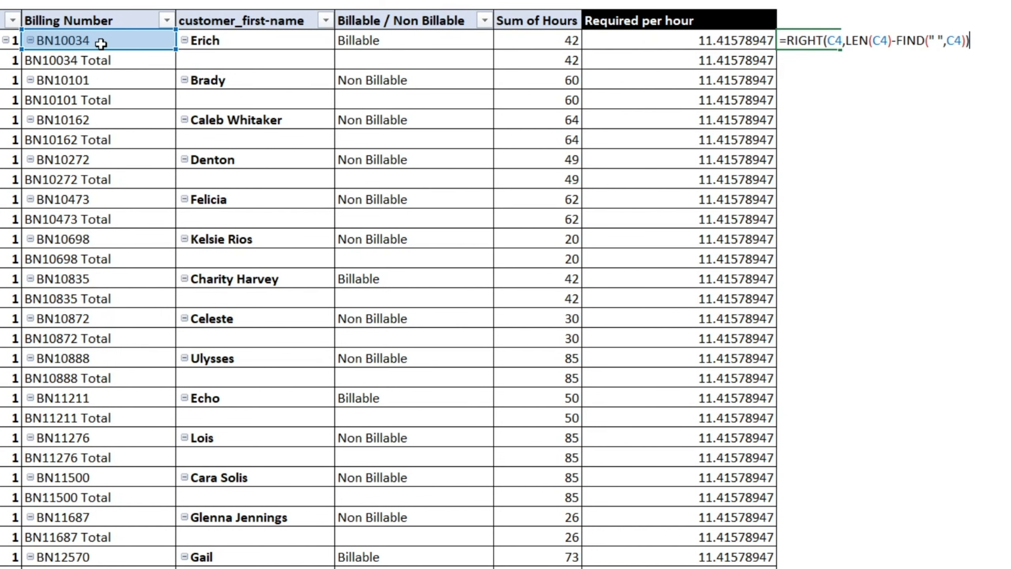
pyautogui.press('Return')
pyautogui.press('Up')
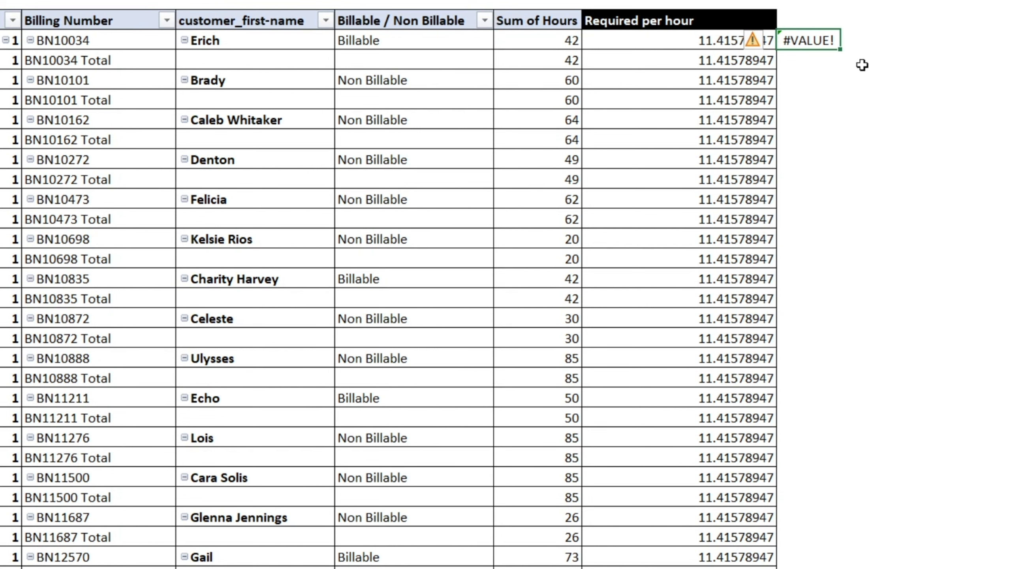
# Copy the RIGHT formula from H4 down to H5 and compare its result with the billing number in C5
pyautogui.moveTo(842, 49); pyautogui.dragTo(842, 69)
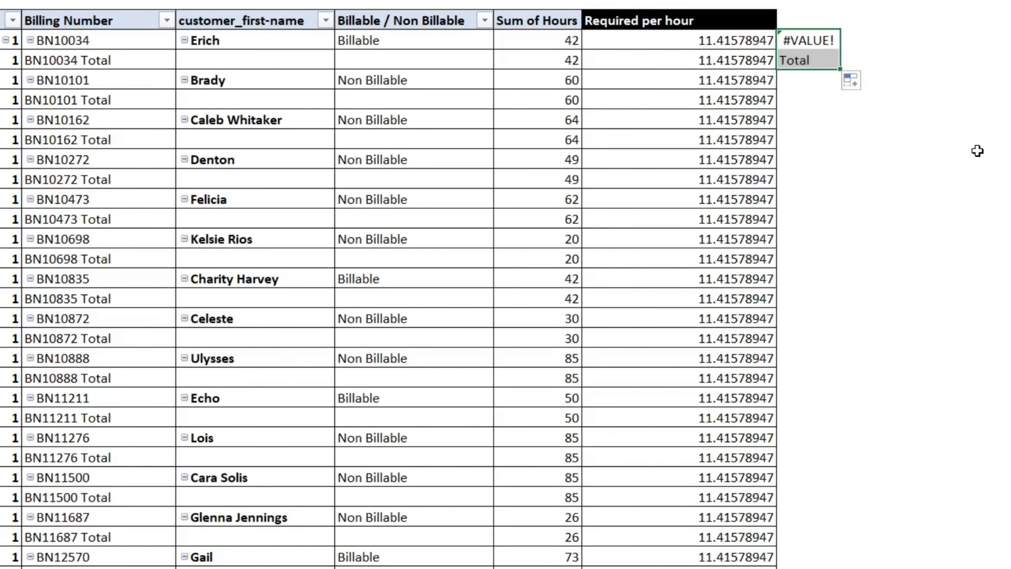
pyautogui.click(824, 65)
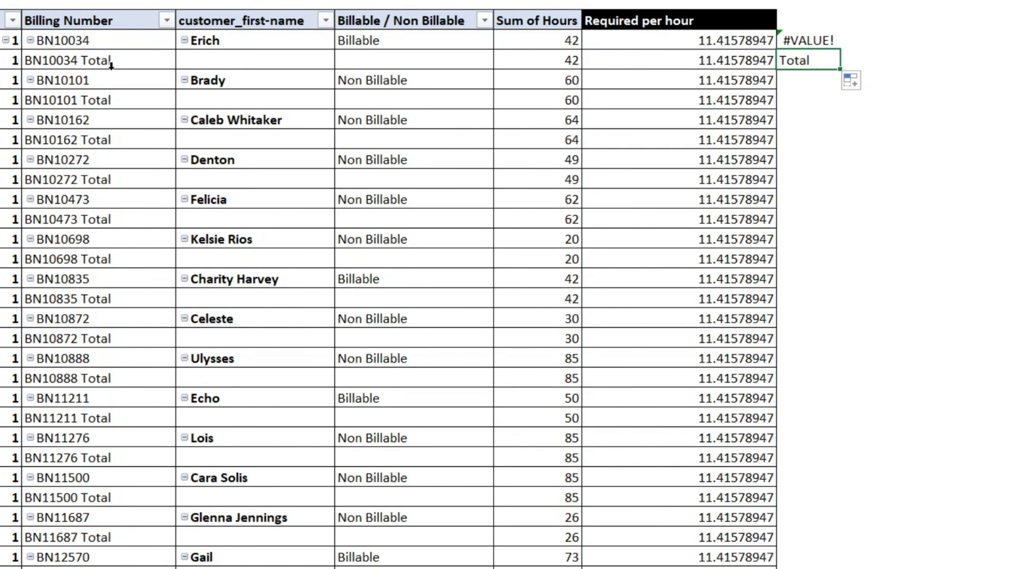
pyautogui.click(111, 64)
pyautogui.click(823, 60)
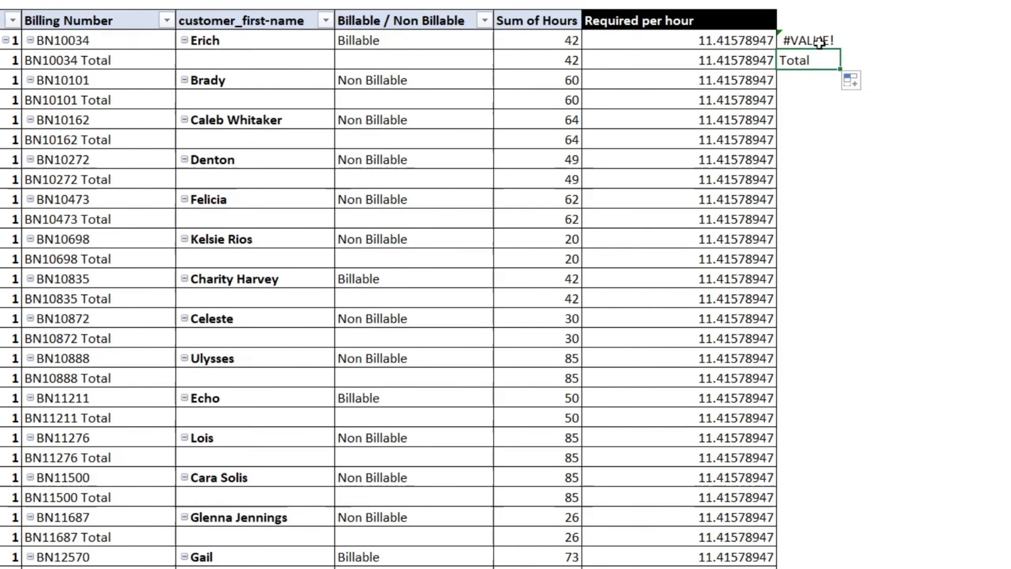
# Wrap the RIGHT formula in H4 in IFERROR with "" as the value if error
pyautogui.press('Up')
pyautogui.press('F2')
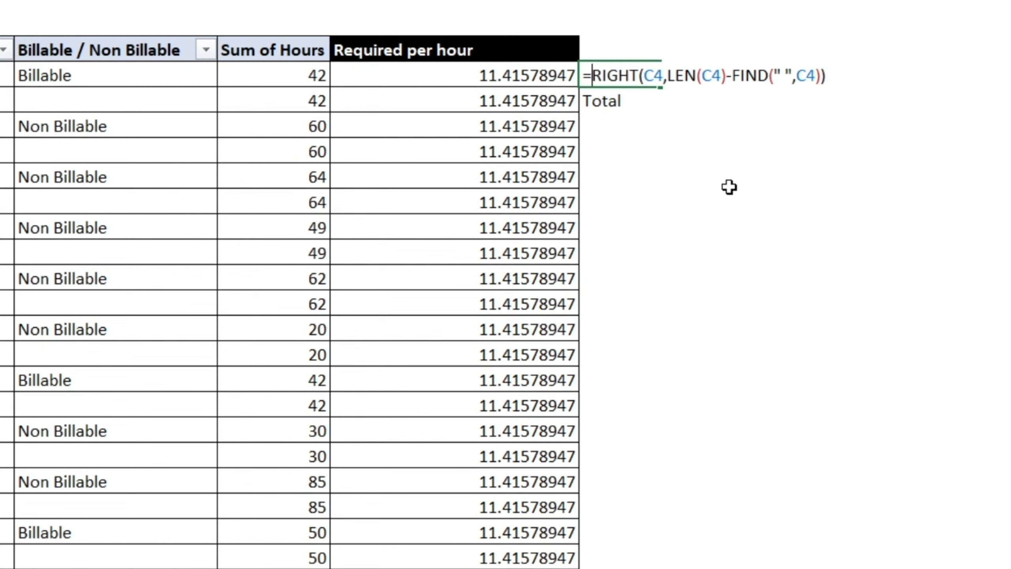
pyautogui.write('ife')
pyautogui.press('Tab')
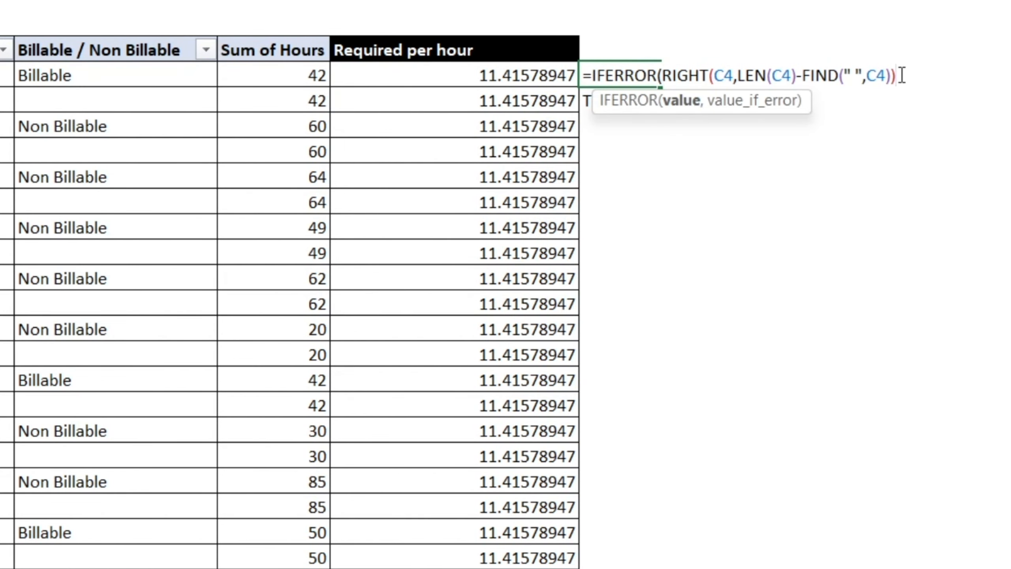
pyautogui.write(',""')
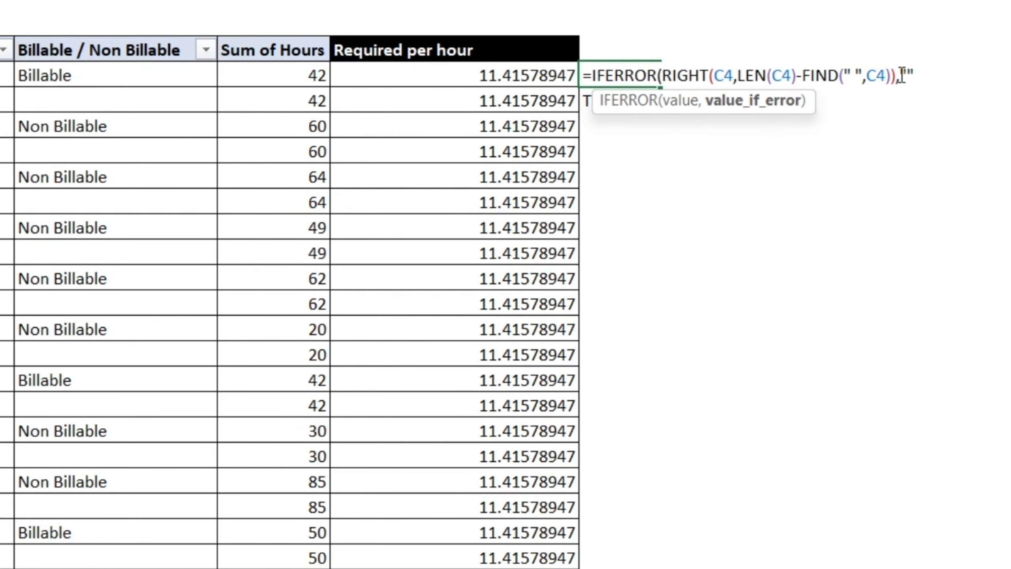
pyautogui.write(')')
pyautogui.hotkey('ctrl', 'Return')
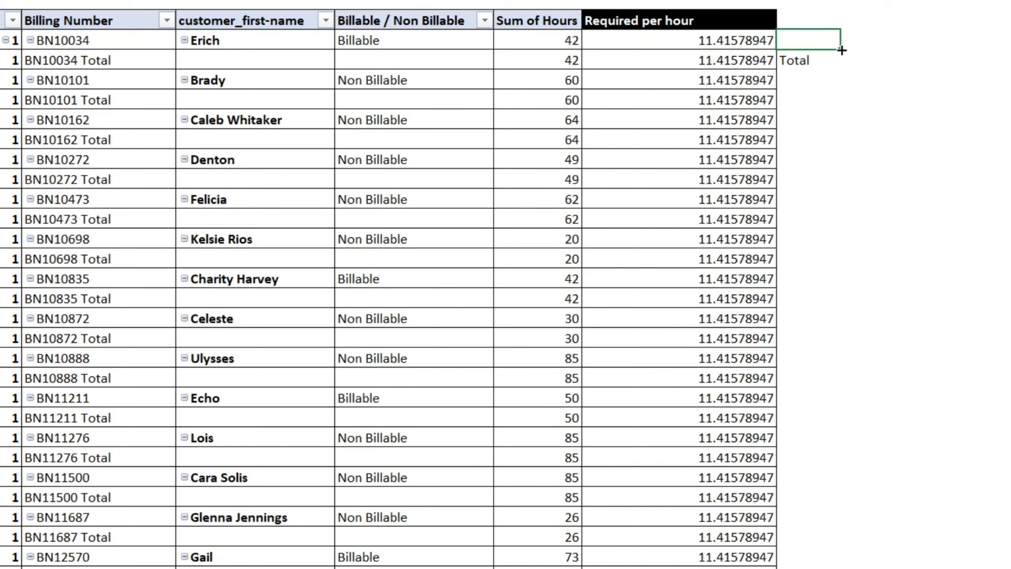
# Fill the IFERROR formula from H4 down column H for all the pivot table rows
pyautogui.moveTo(660, 77); pyautogui.dragTo(659, 92)
pyautogui.doubleClick(837, 69)
pyautogui.click(809, 57)
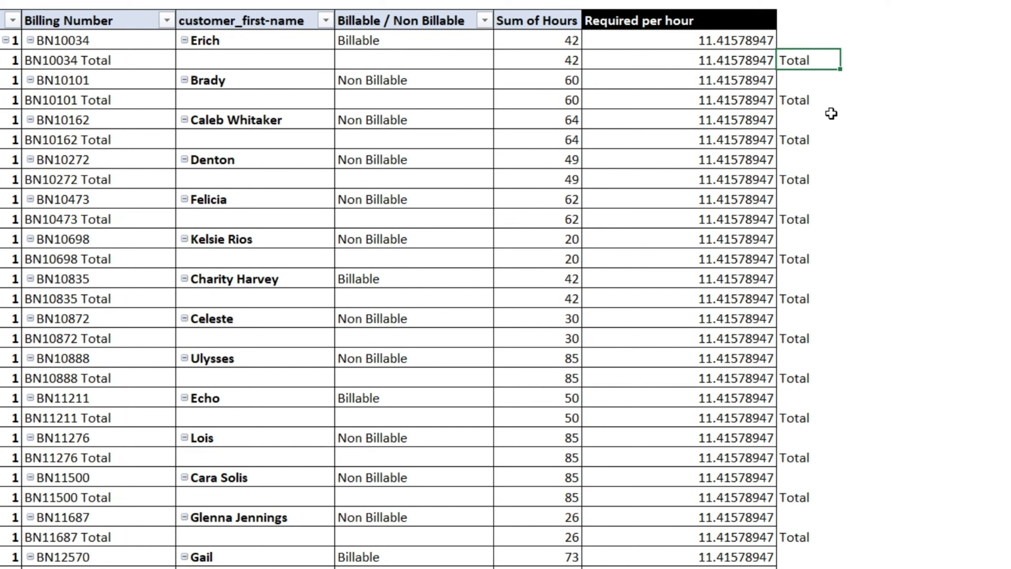
pyautogui.click(859, 41)
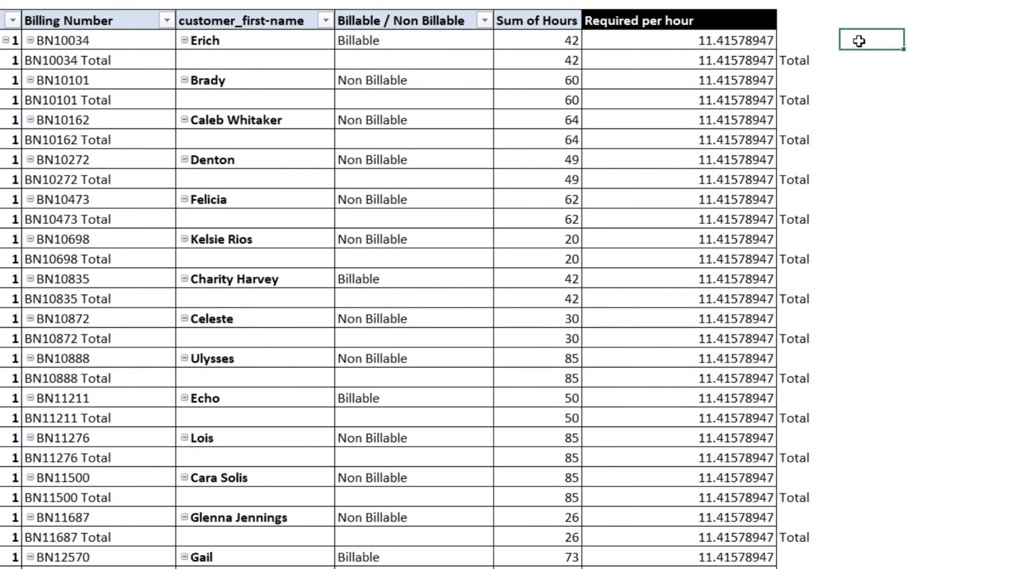
pyautogui.click(824, 59)
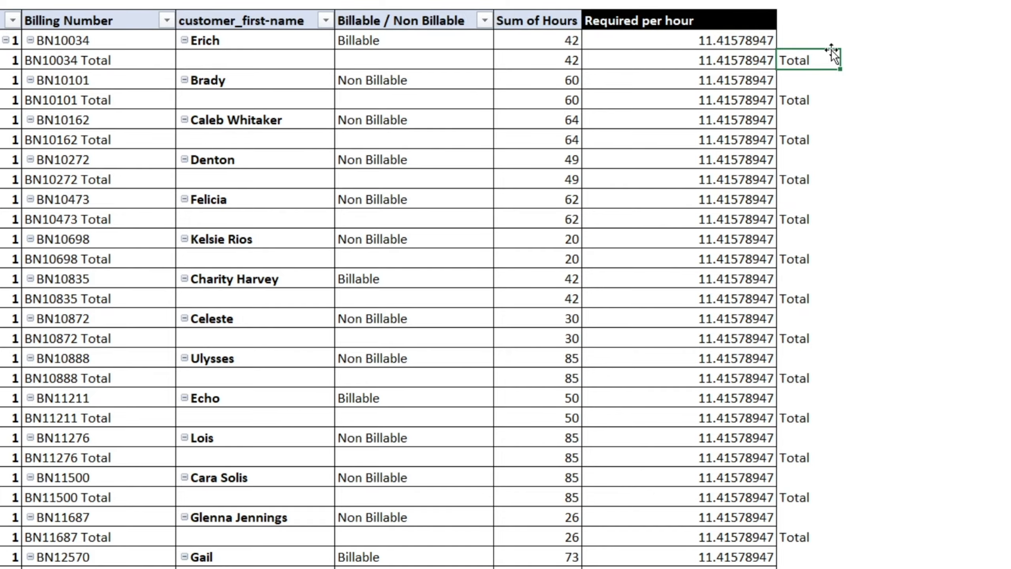
# Enter an IF formula in I4 that returns G4 when H4 equals "Total" and "" otherwise
pyautogui.click(864, 40)
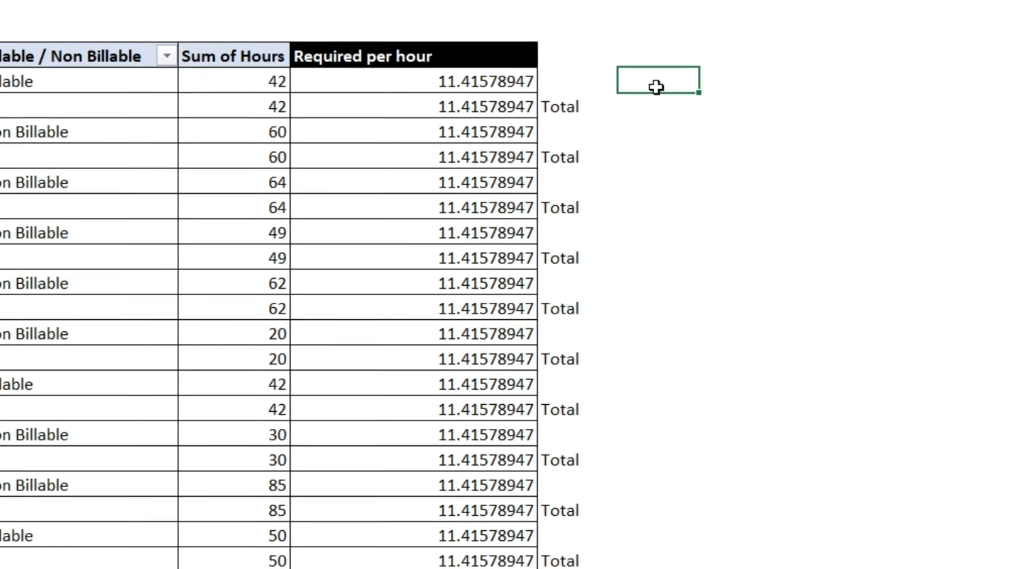
pyautogui.write('=IF(')
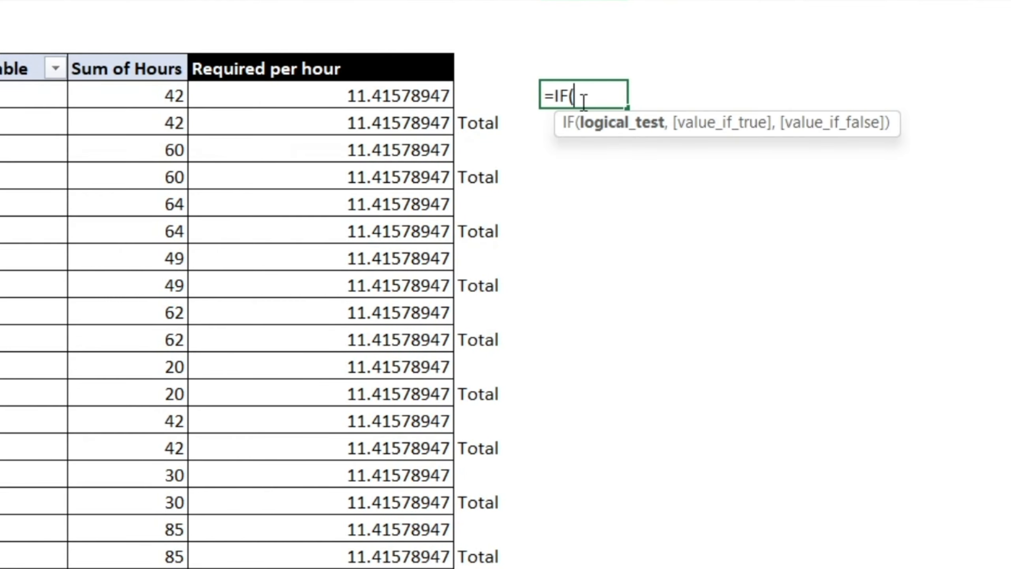
pyautogui.click(494, 97)
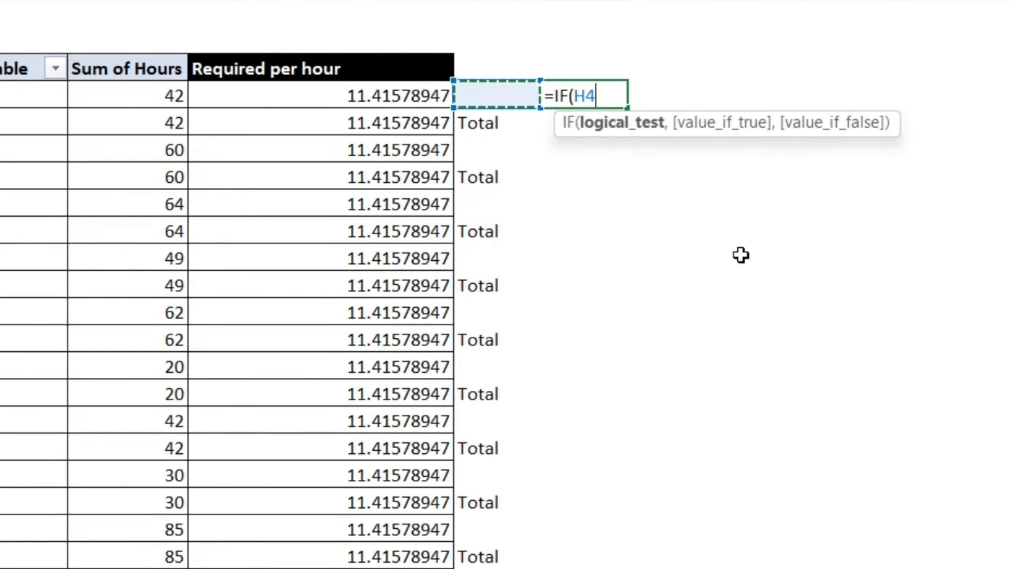
pyautogui.write('="Total')
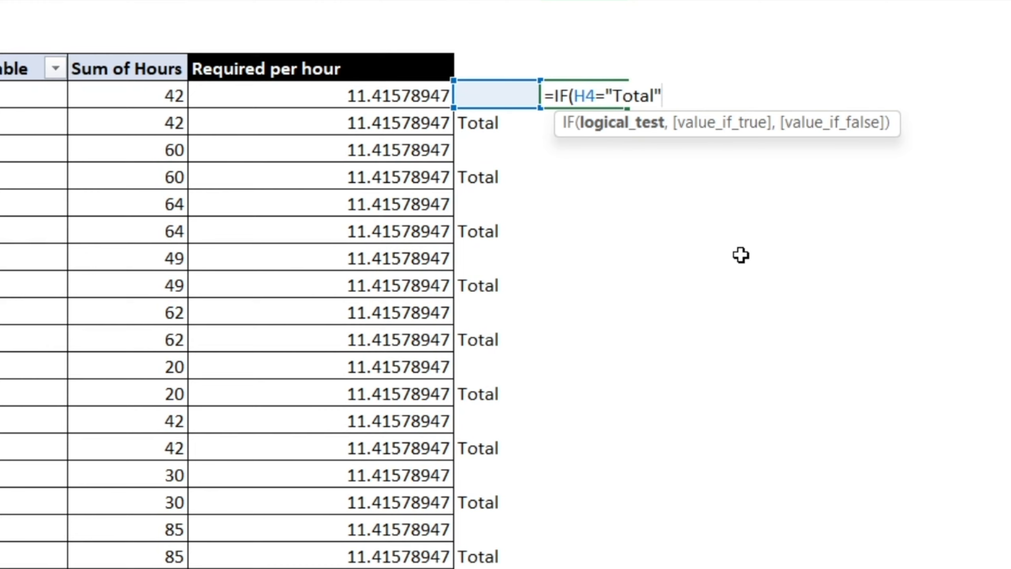
pyautogui.write(',')
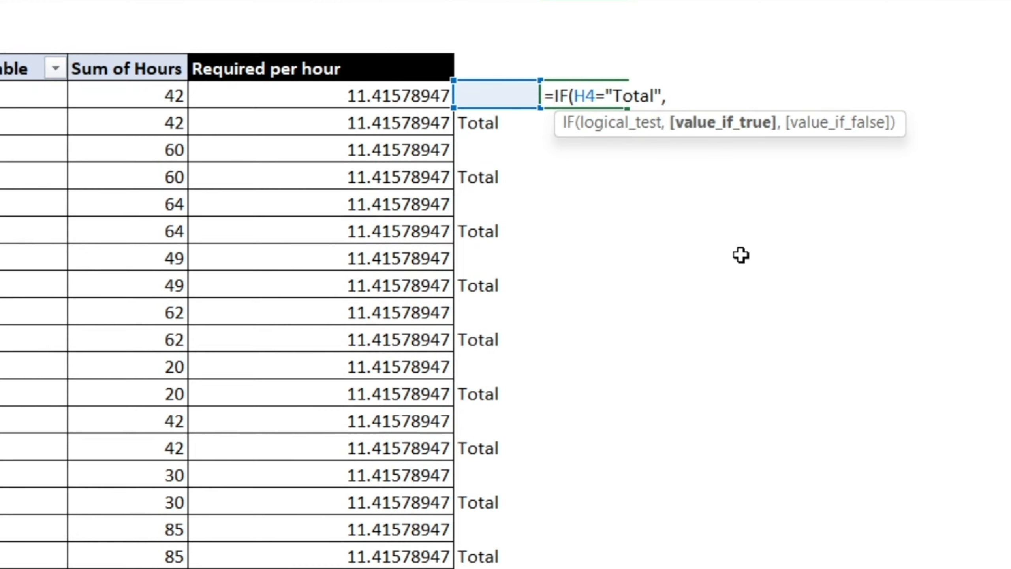
pyautogui.click(378, 97)
pyautogui.write(',')
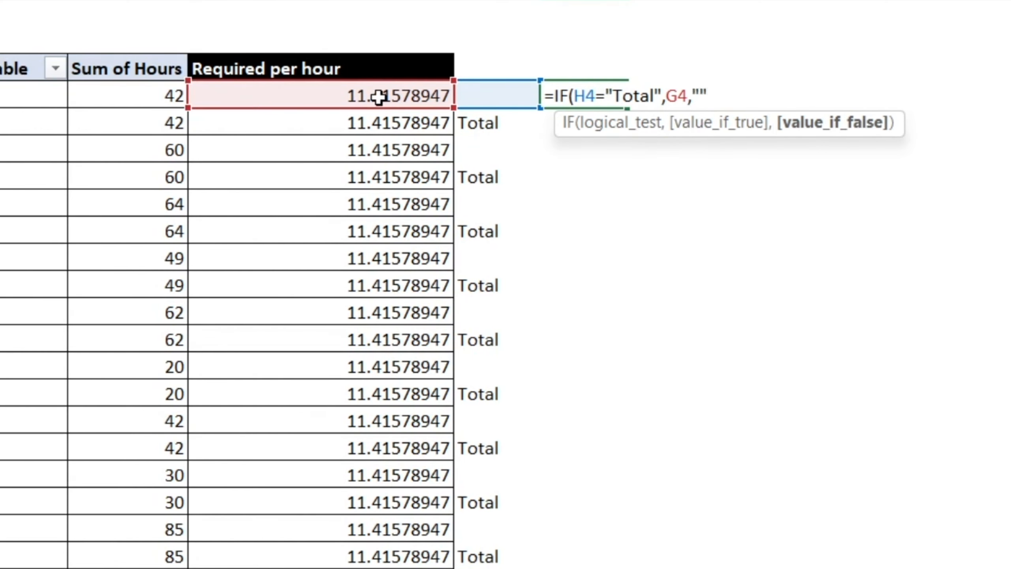
pyautogui.write('"")')
pyautogui.hotkey('ctrl', 'Return')
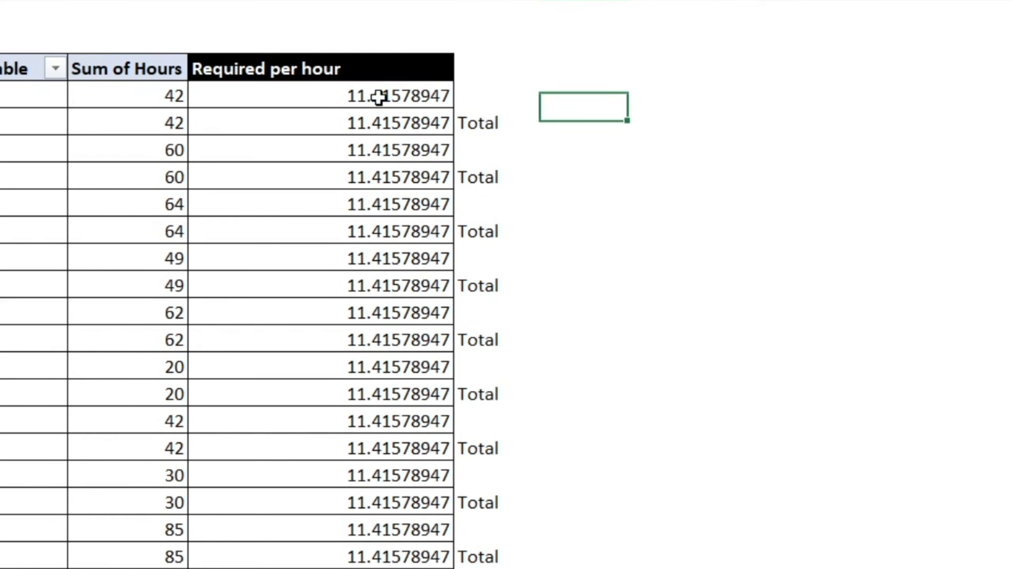
# Fill the IF formula from I4 down column I and compare its results with columns H and G
pyautogui.doubleClick(628, 126)
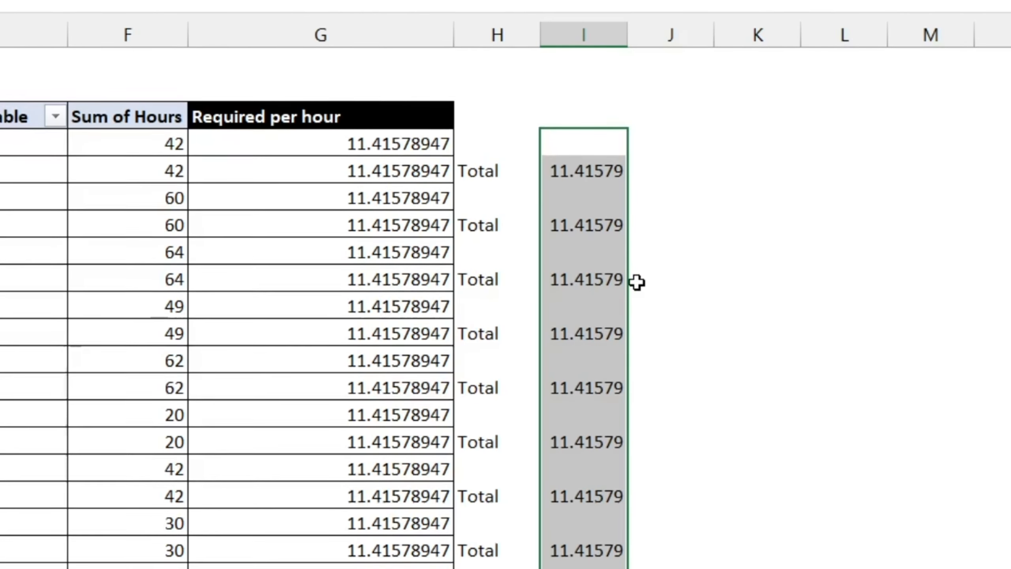
pyautogui.click(580, 175)
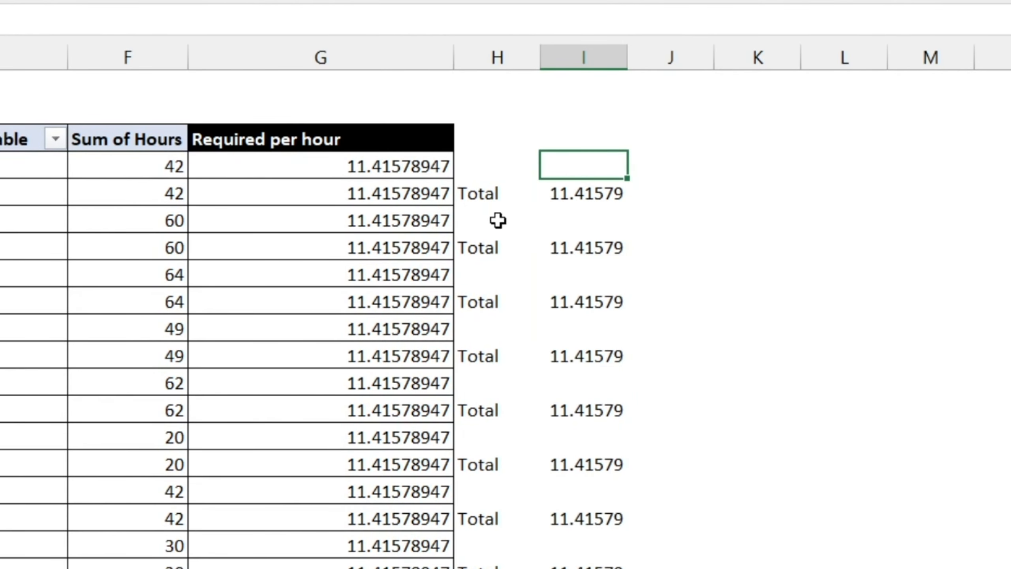
pyautogui.click(532, 207)
pyautogui.click(603, 199)
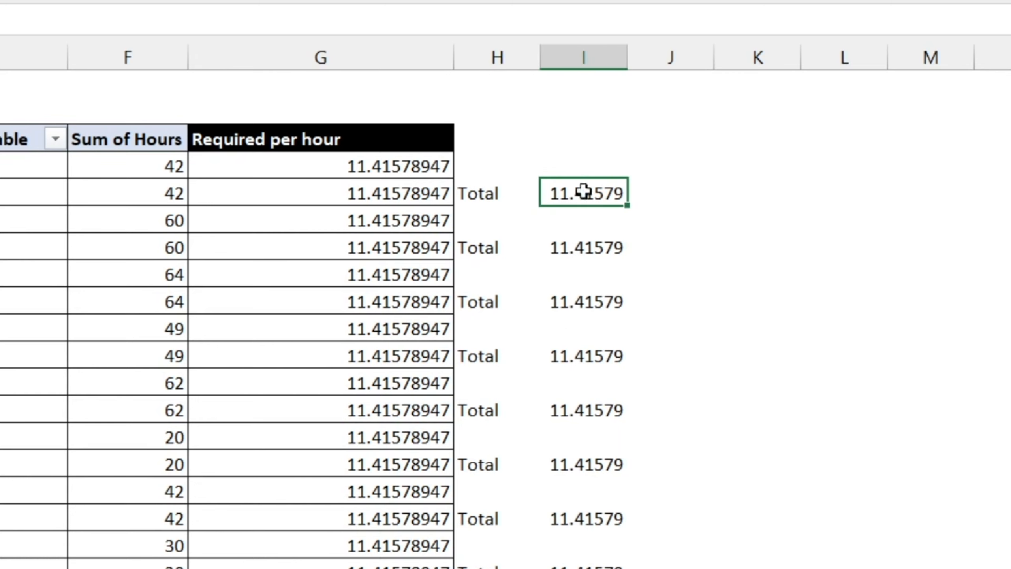
pyautogui.click(476, 170)
pyautogui.click(607, 172)
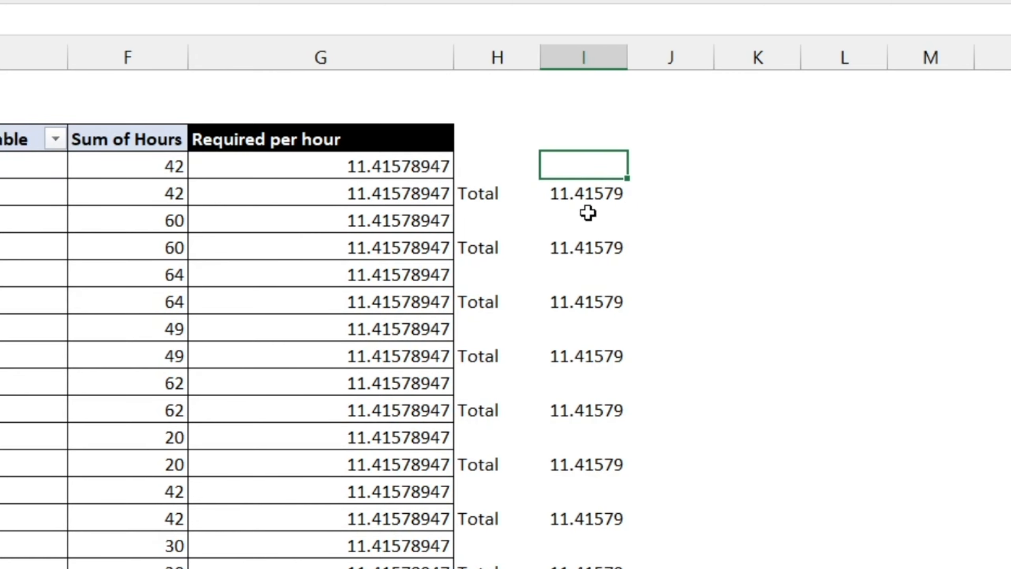
pyautogui.click(361, 168)
pyautogui.click(589, 167)
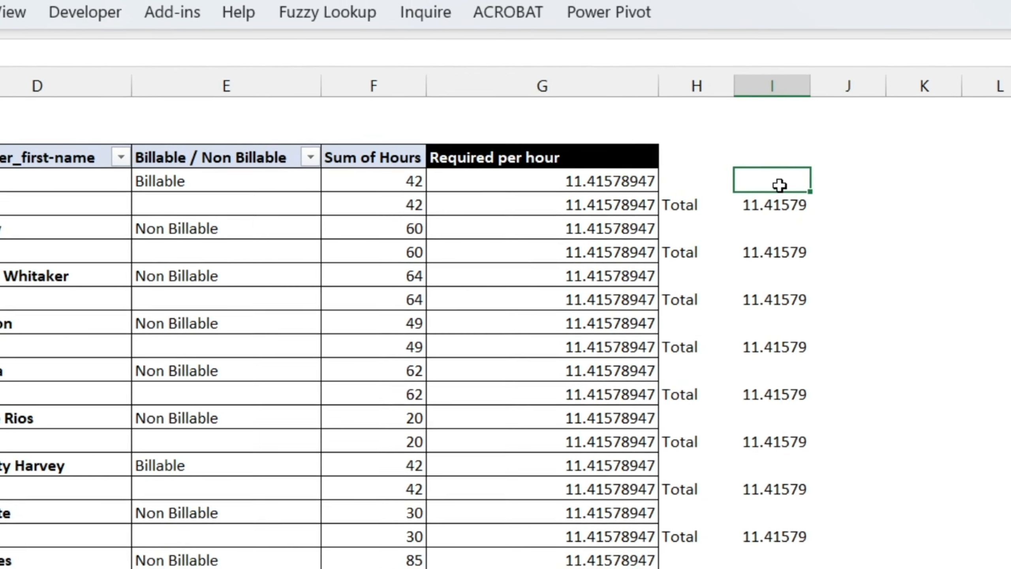
# Open the I4 formula and examine its references to H4 and G4, leaving it unedited
pyautogui.doubleClick(816, 187)
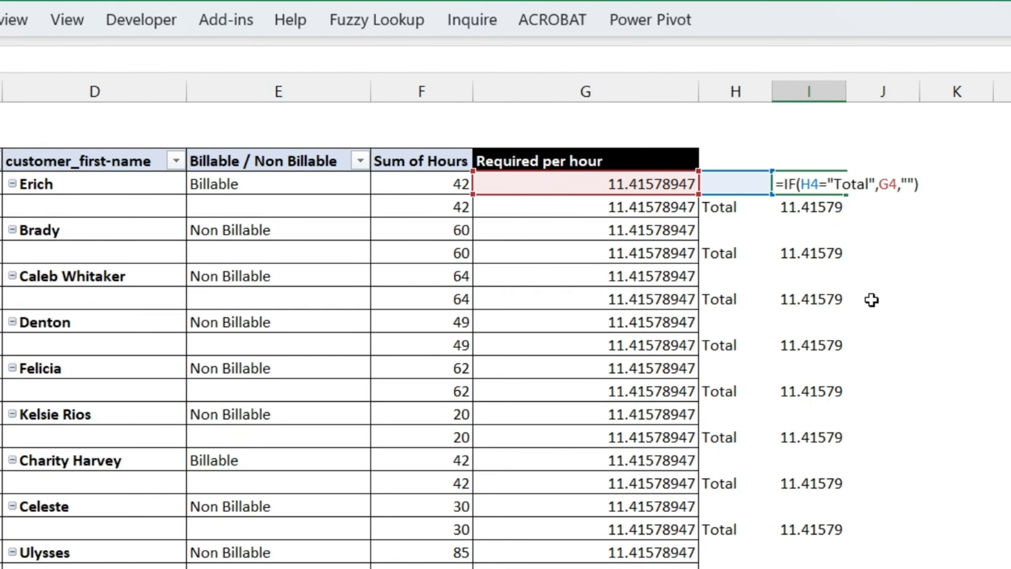
pyautogui.hotkey('ctrl', '2')
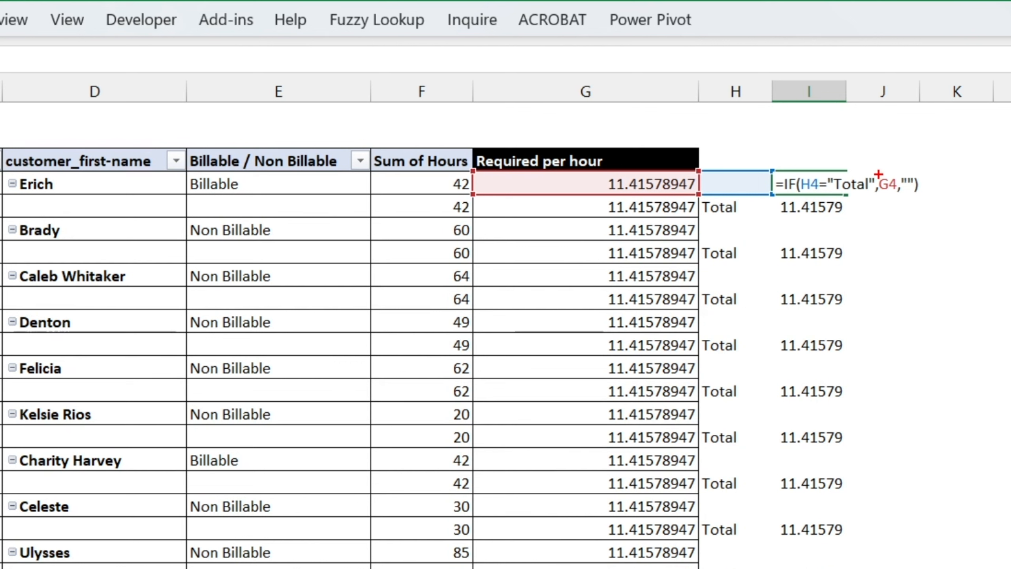
pyautogui.moveTo(878, 175); pyautogui.dragTo(901, 197)
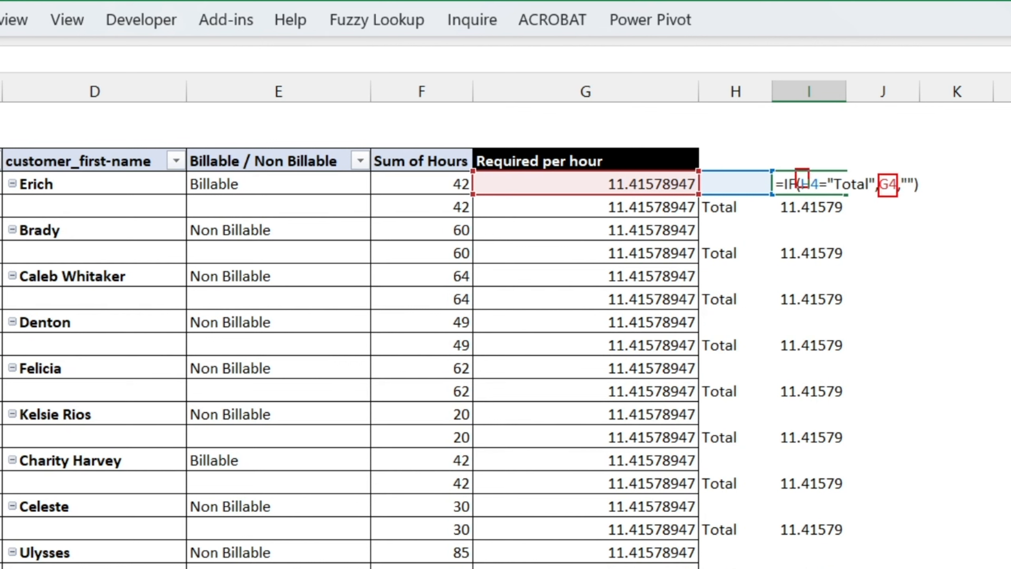
pyautogui.moveTo(809, 182); pyautogui.dragTo(822, 195)
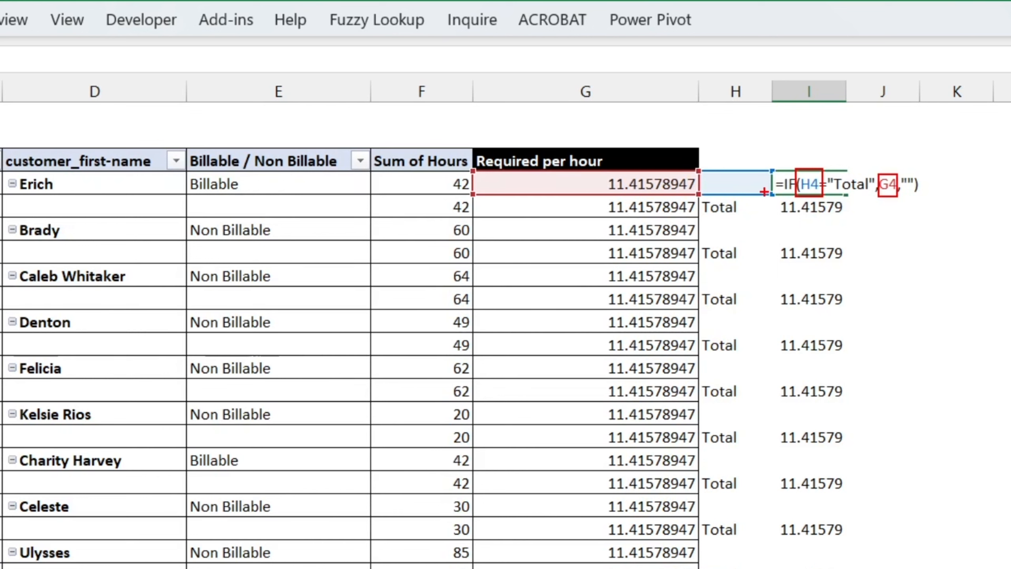
pyautogui.press('Escape')
pyautogui.press('Escape')
# Copy the IFERROR formula text from H4 without its equals sign
pyautogui.click(737, 187)
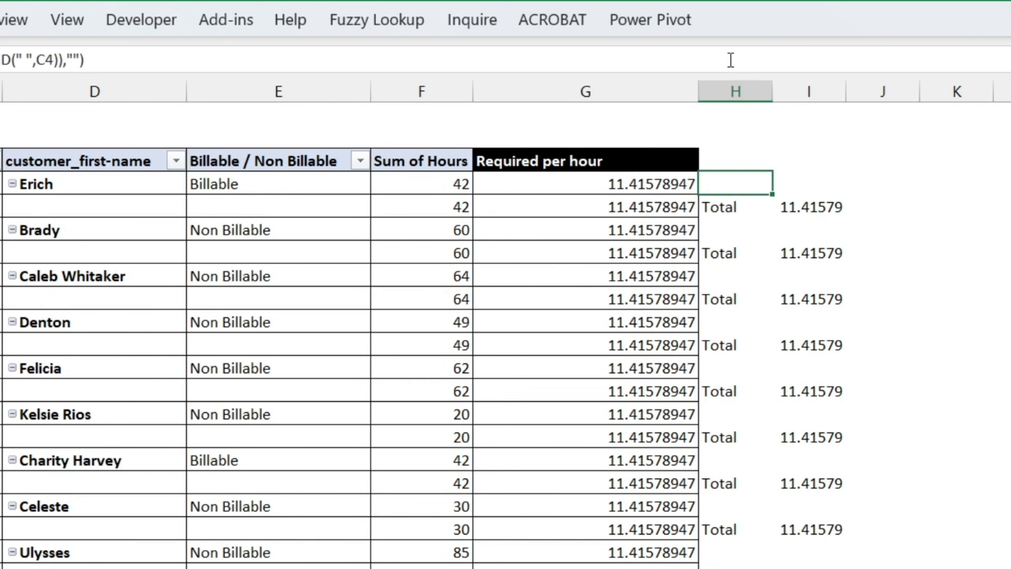
pyautogui.press('F2')
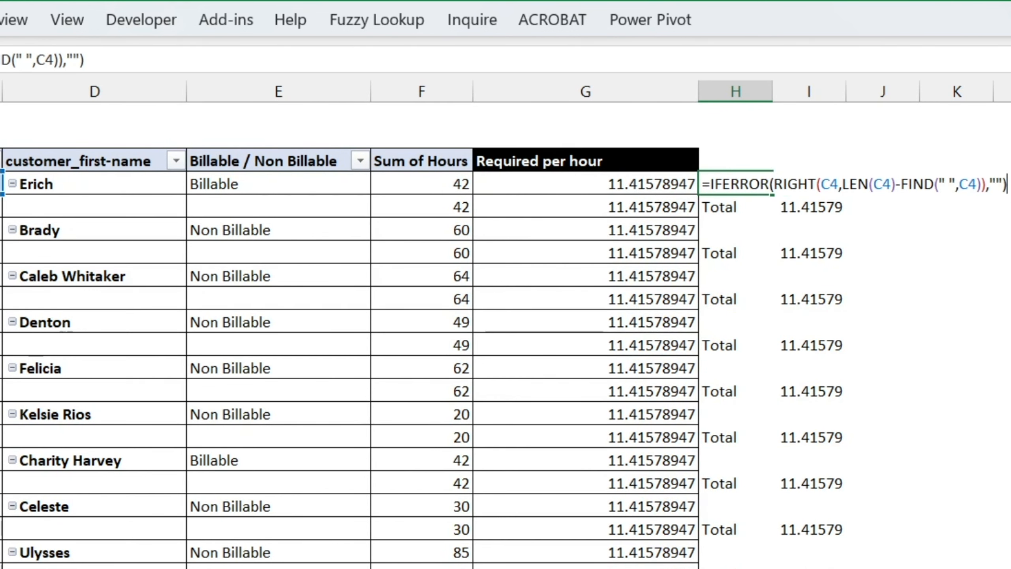
pyautogui.moveTo(1006, 184); pyautogui.dragTo(711, 185)
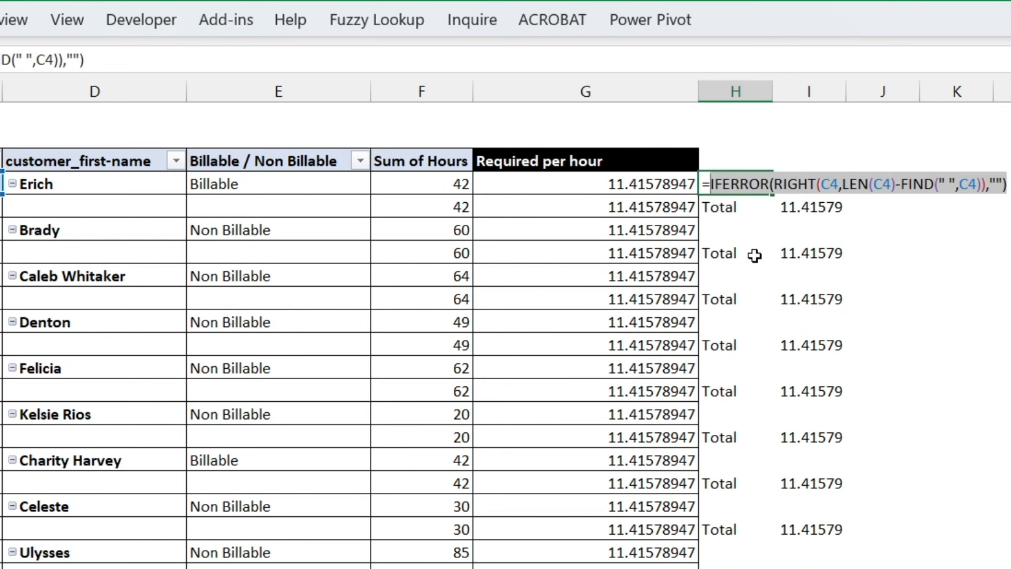
pyautogui.press('Escape')
# Replace the H4 reference in I4's IF formula with the copied IFERROR(RIGHT(C4,LEN(C4)-FIND(" ",C4)),"") expression
pyautogui.click(802, 181)
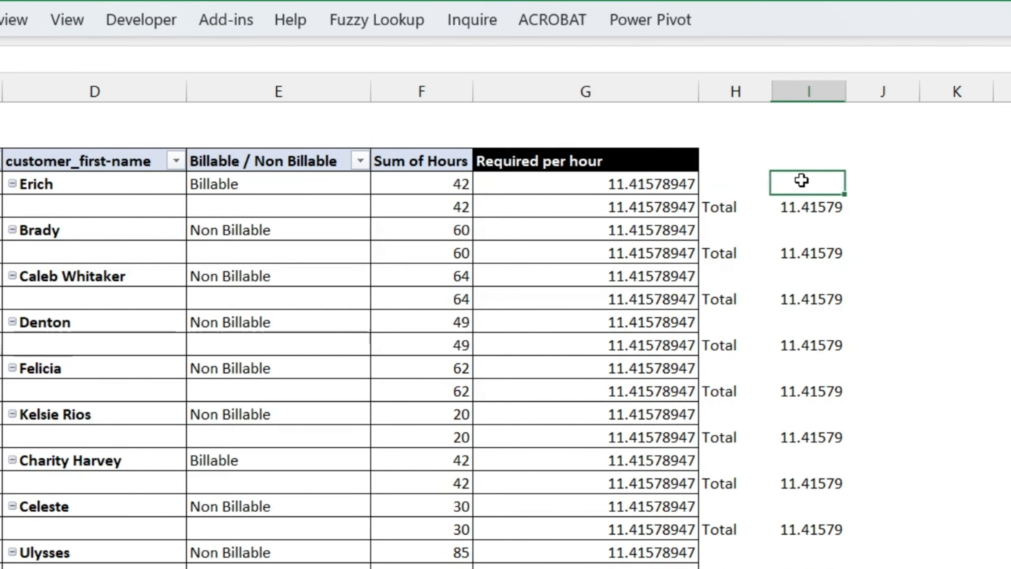
pyautogui.press('F2')
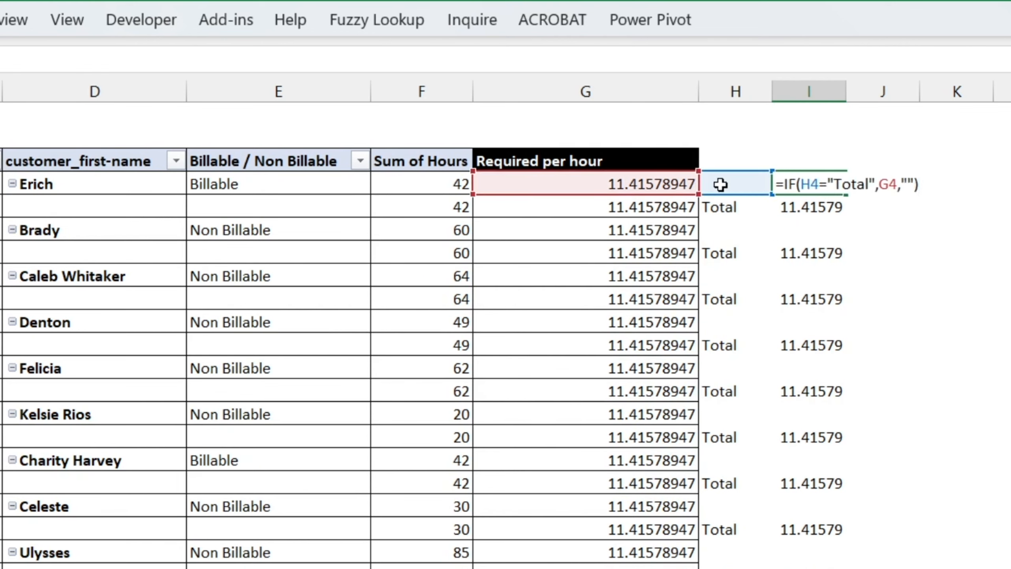
pyautogui.click(824, 182)
pyautogui.hotkey('shift', 'Left')
pyautogui.hotkey('shift', 'Left')
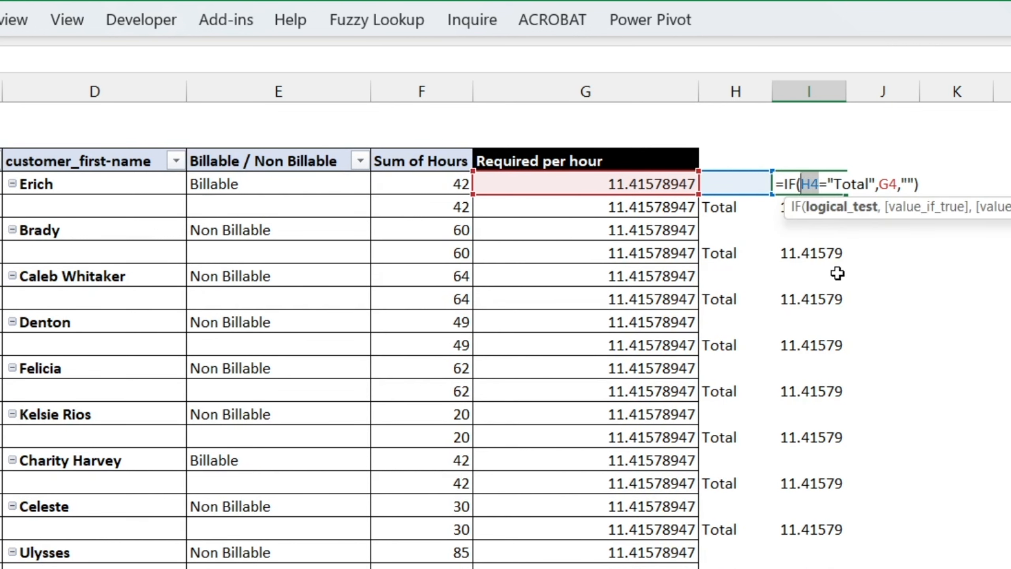
pyautogui.hotkey('ctrl', 'v')
pyautogui.press('Return')
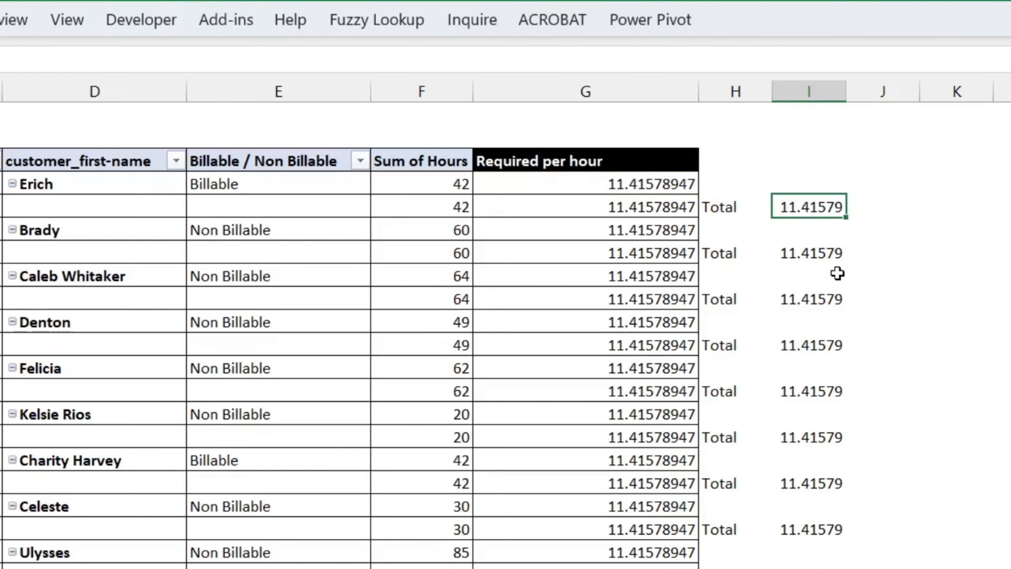
# Review the combined IF formula in I4, examining the nested IFERROR part and the remaining G4 reference
pyautogui.press('Up')
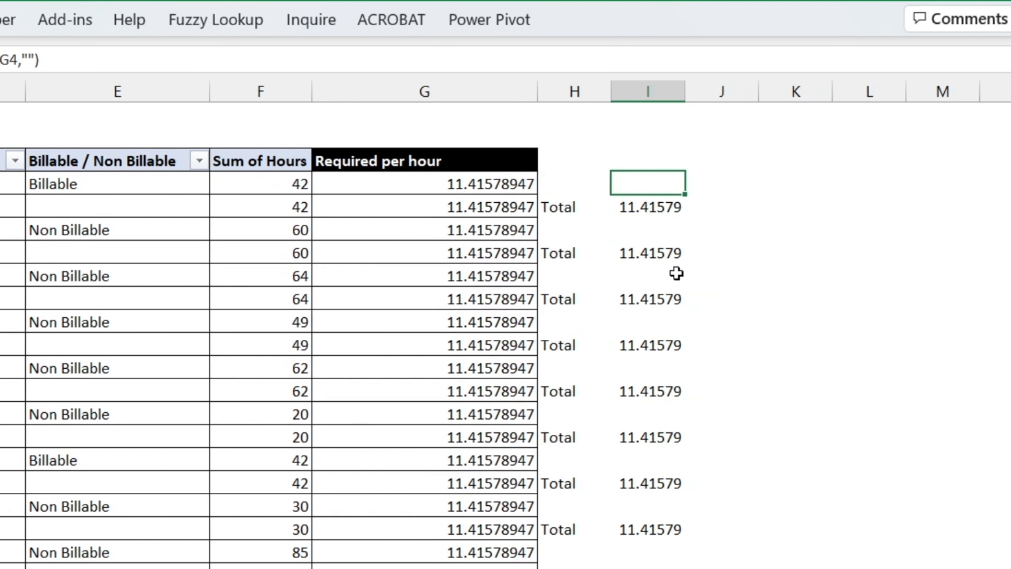
pyautogui.press('F2')
pyautogui.hotkey('ctrl', '2')
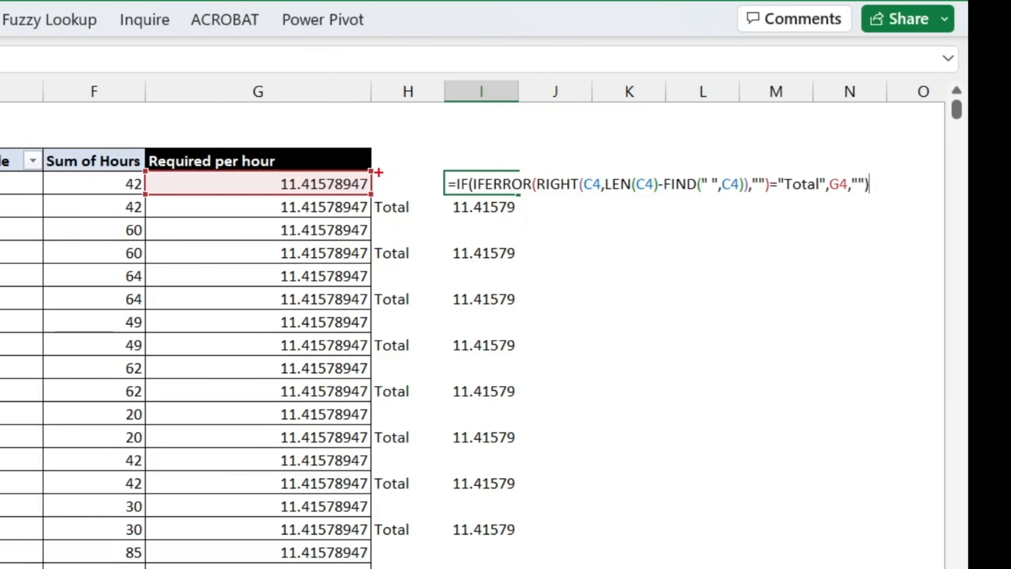
pyautogui.moveTo(434, 169); pyautogui.dragTo(493, 197)
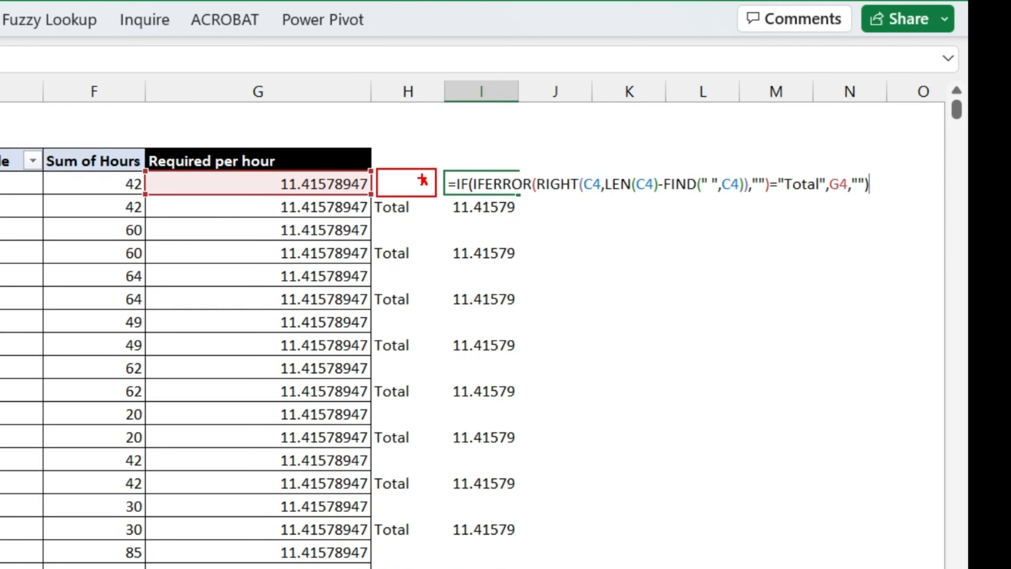
pyautogui.moveTo(422, 180); pyautogui.dragTo(594, 136)
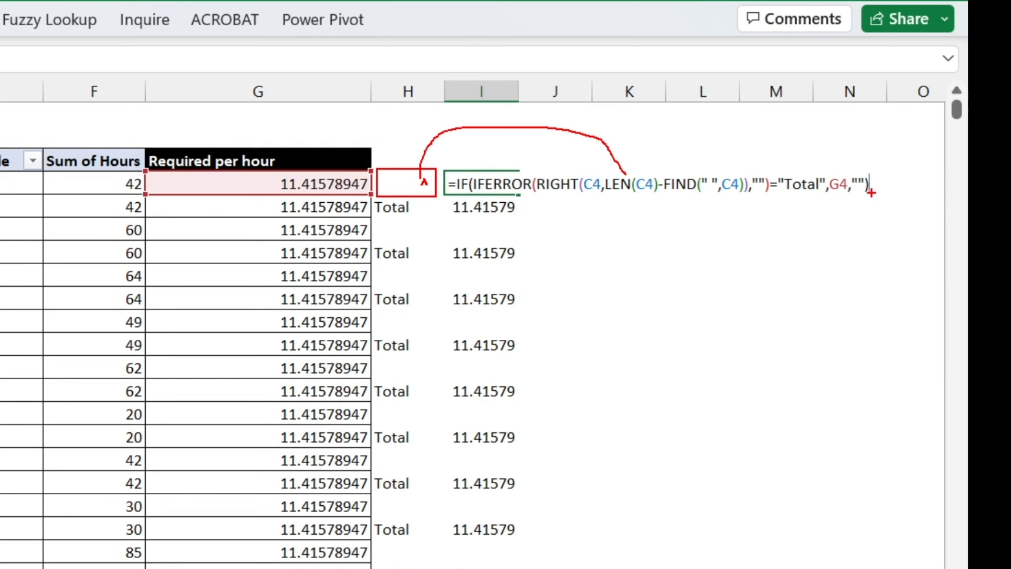
pyautogui.moveTo(829, 172); pyautogui.dragTo(852, 199)
pyautogui.press('Escape')
# Copy the XLOOKUP formula text from G4 without its equals sign
pyautogui.click(320, 186)
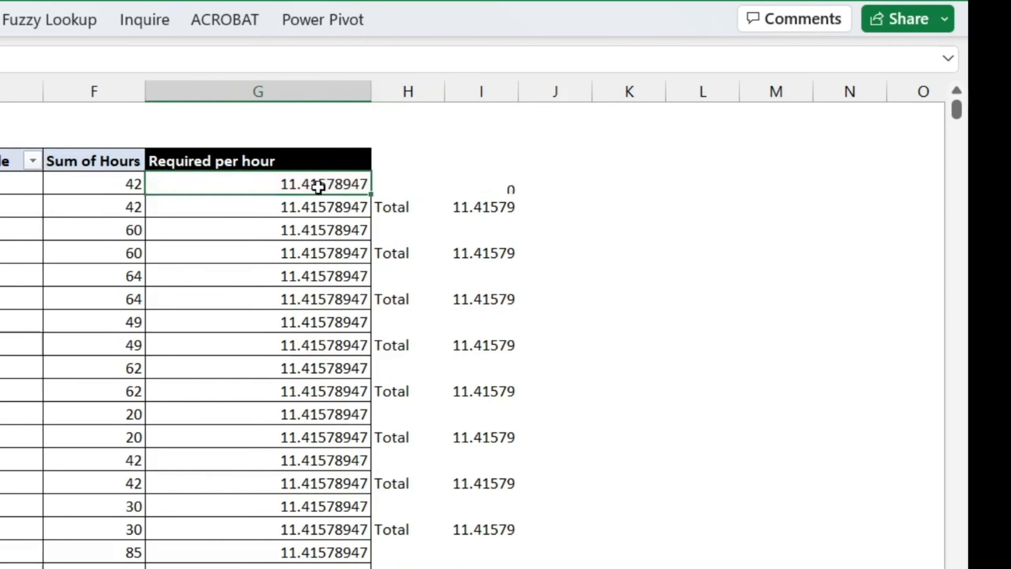
pyautogui.doubleClick(325, 187)
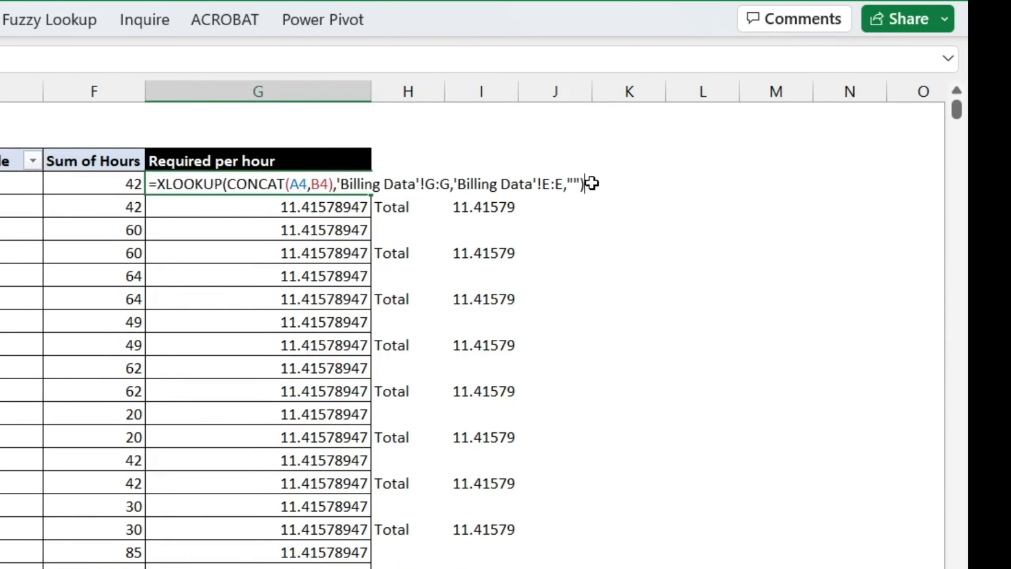
pyautogui.moveTo(592, 184); pyautogui.dragTo(164, 184)
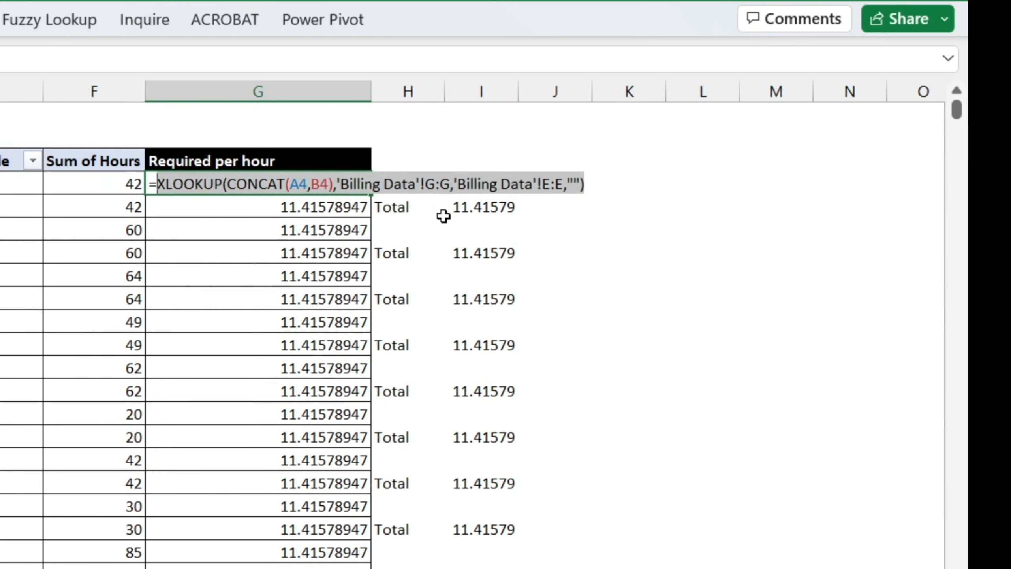
pyautogui.press('Escape')
# Replace the G4 reference in I4's IF formula with the copied XLOOKUP(CONCAT(A4,B4),'Billing Data'!G:G,'Billing Data'!E:E,"") expression
pyautogui.click(491, 187)
pyautogui.press('F2')
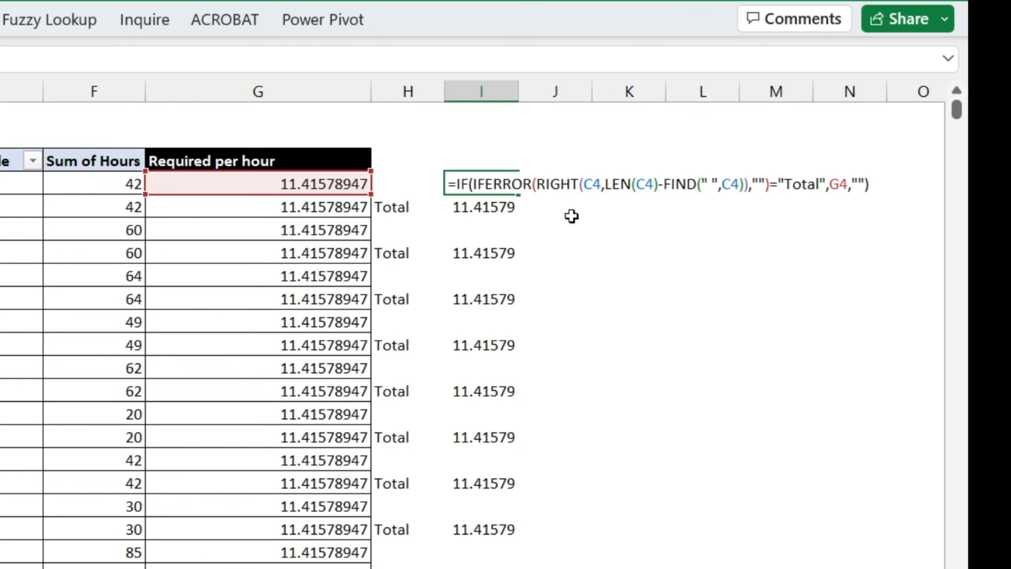
pyautogui.click(851, 186)
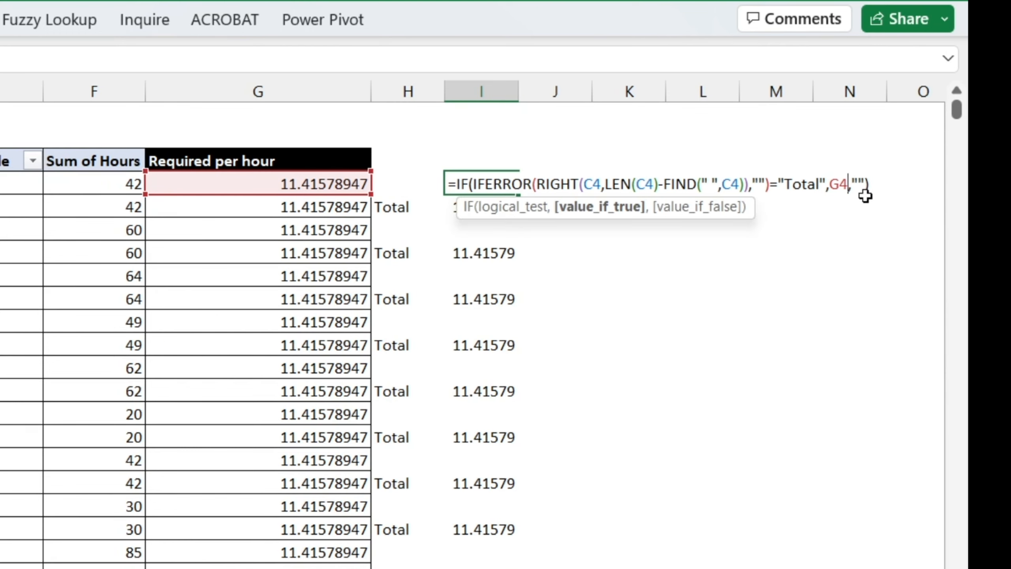
pyautogui.hotkey('shift', 'Left')
pyautogui.hotkey('shift', 'Left')
pyautogui.hotkey('ctrl', 'v')
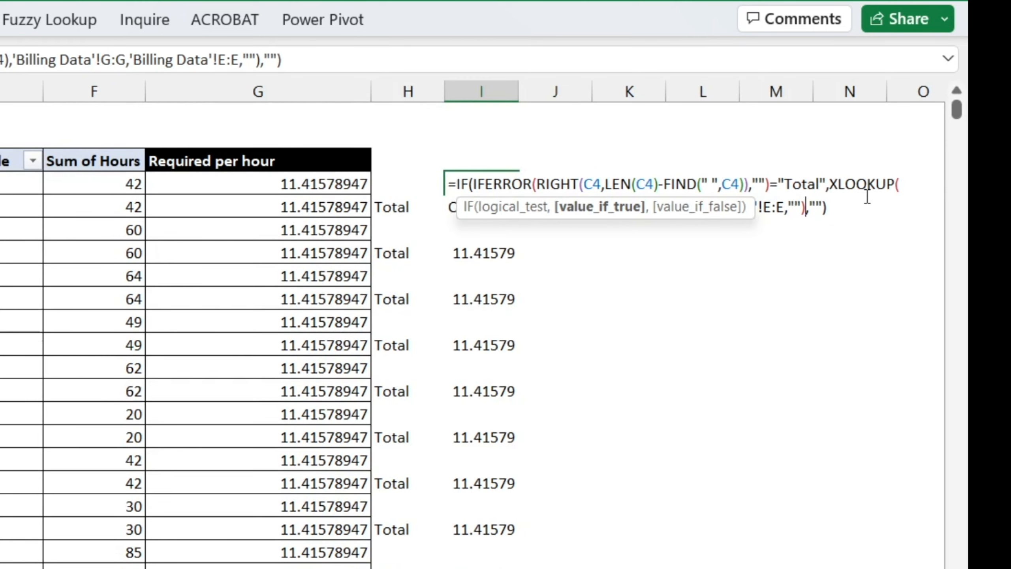
pyautogui.press('Return')
pyautogui.press('Up')
pyautogui.press('Left')
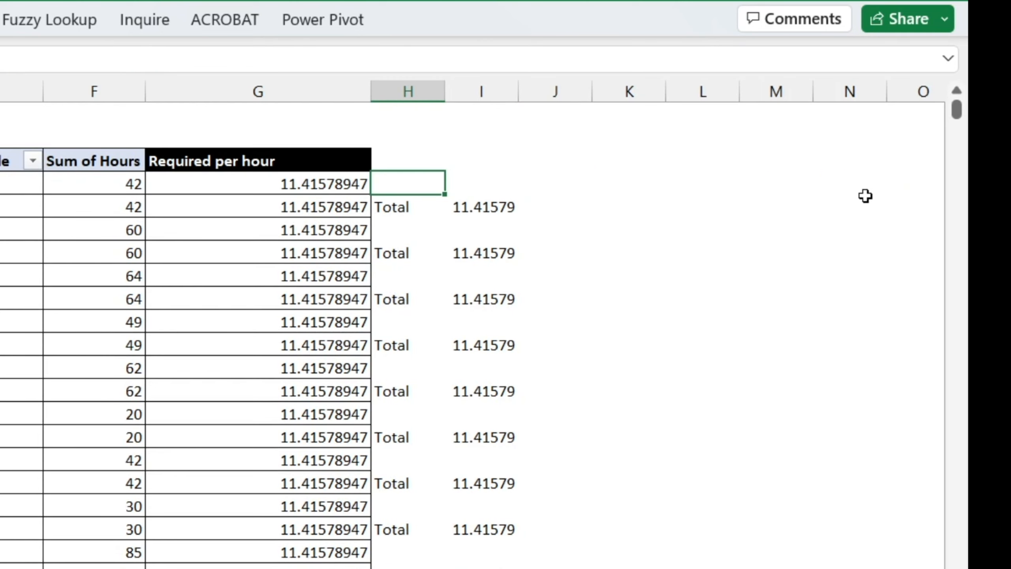